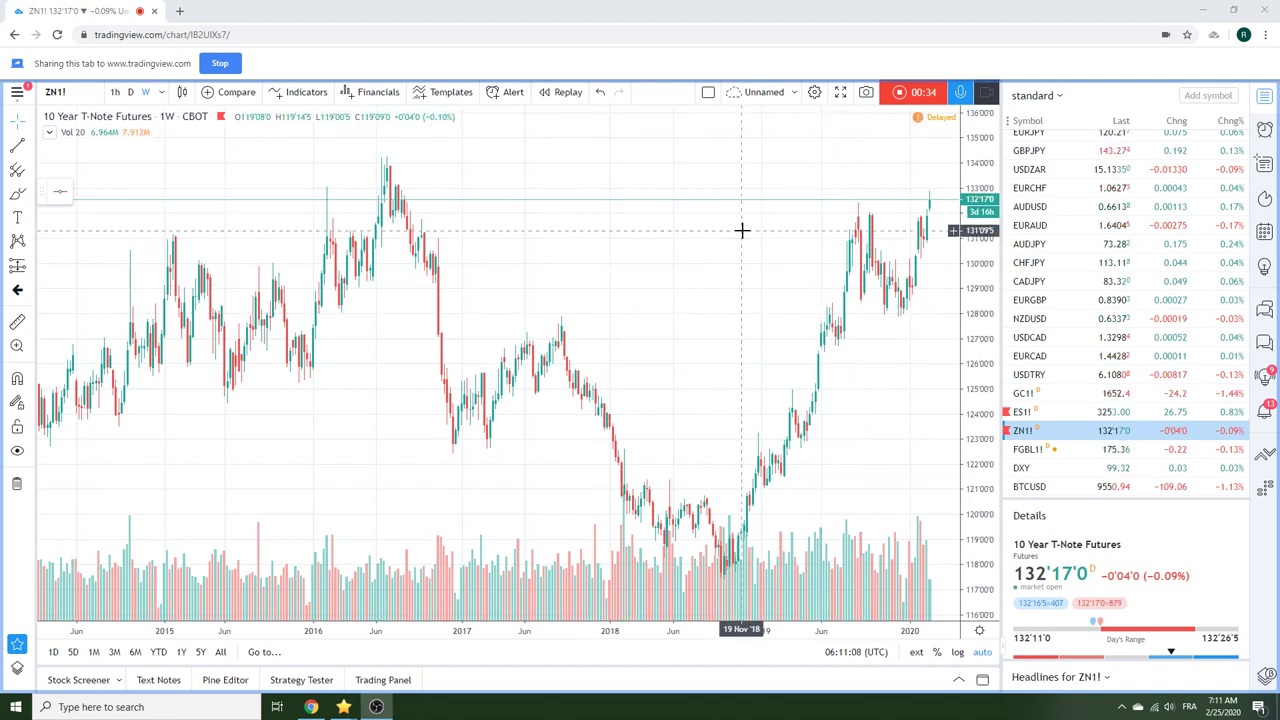
Load the US10Y 10-year yield weekly chart through symbol search, then zoom out and back in.
scroll(742, 231, up, 3)
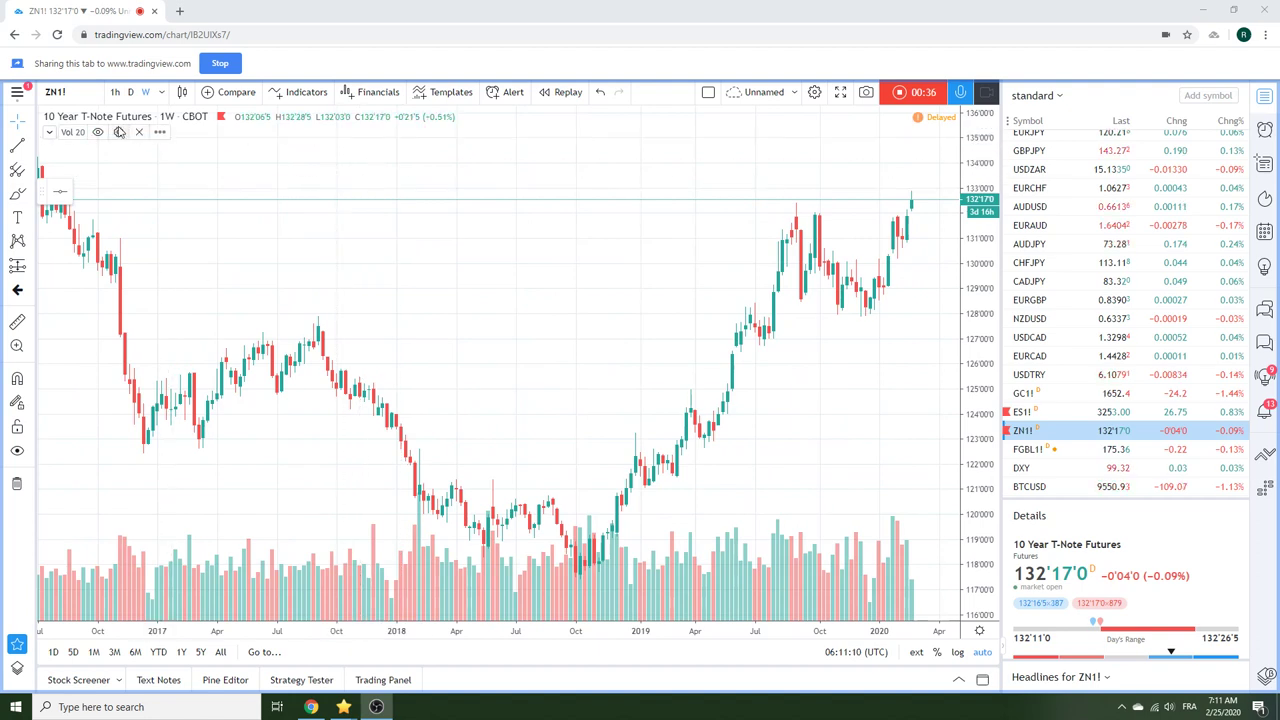
click(62, 91)
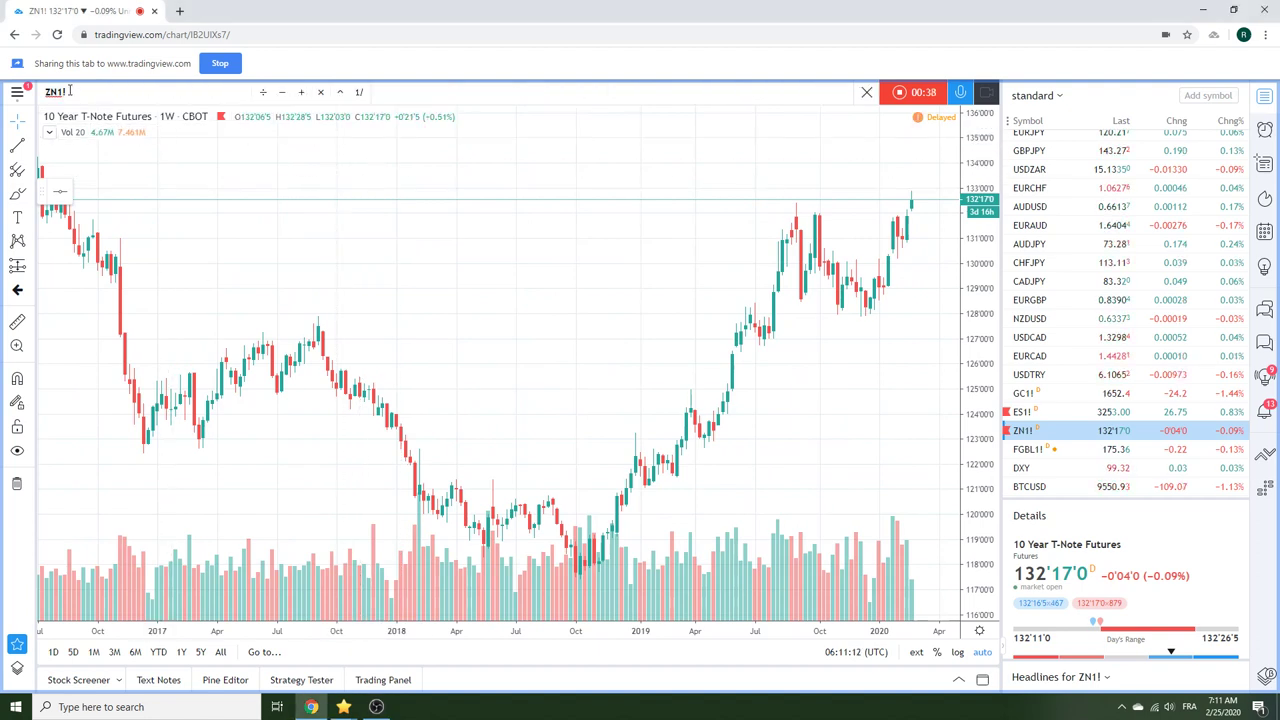
text(1)
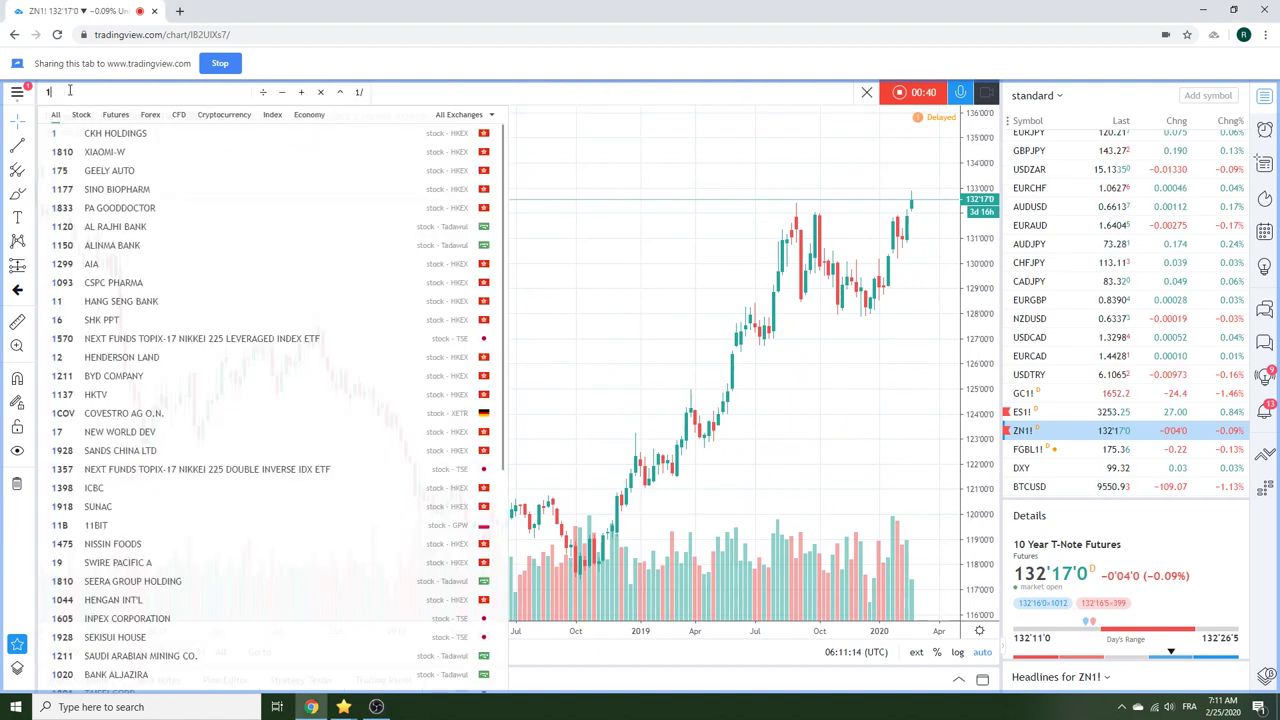
key(BackSpace)
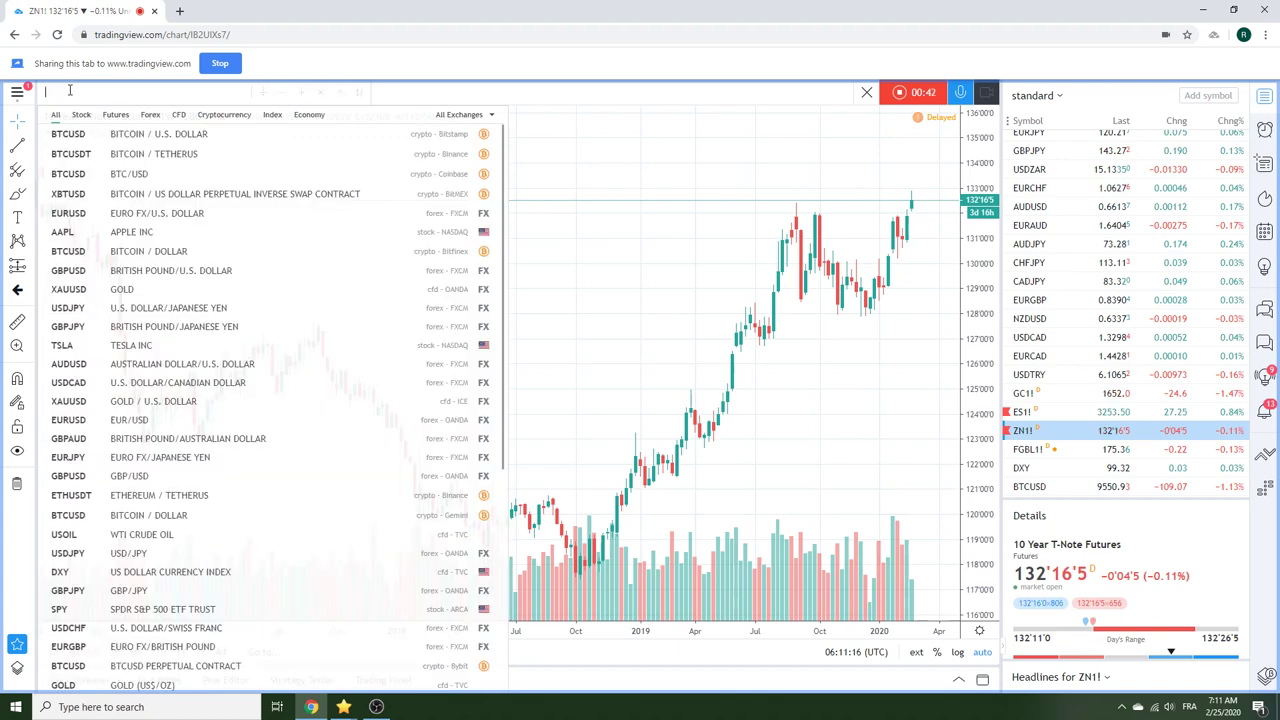
text(US)
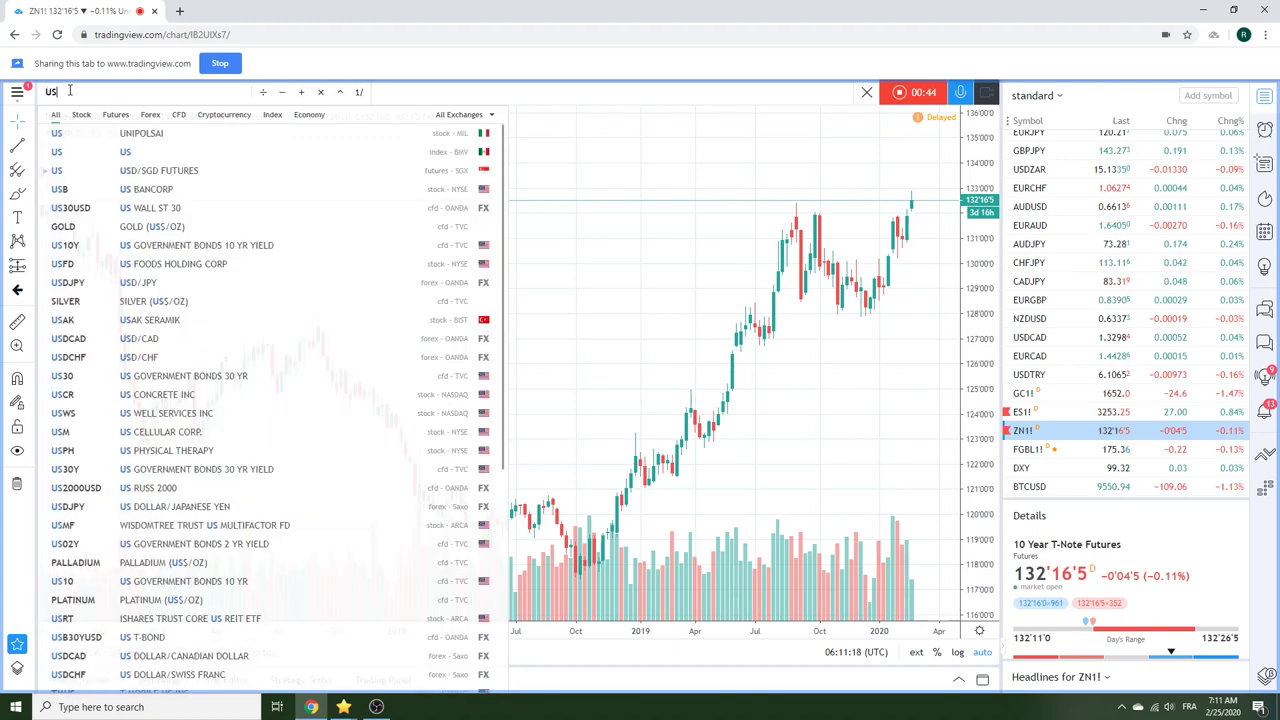
text(10Y)
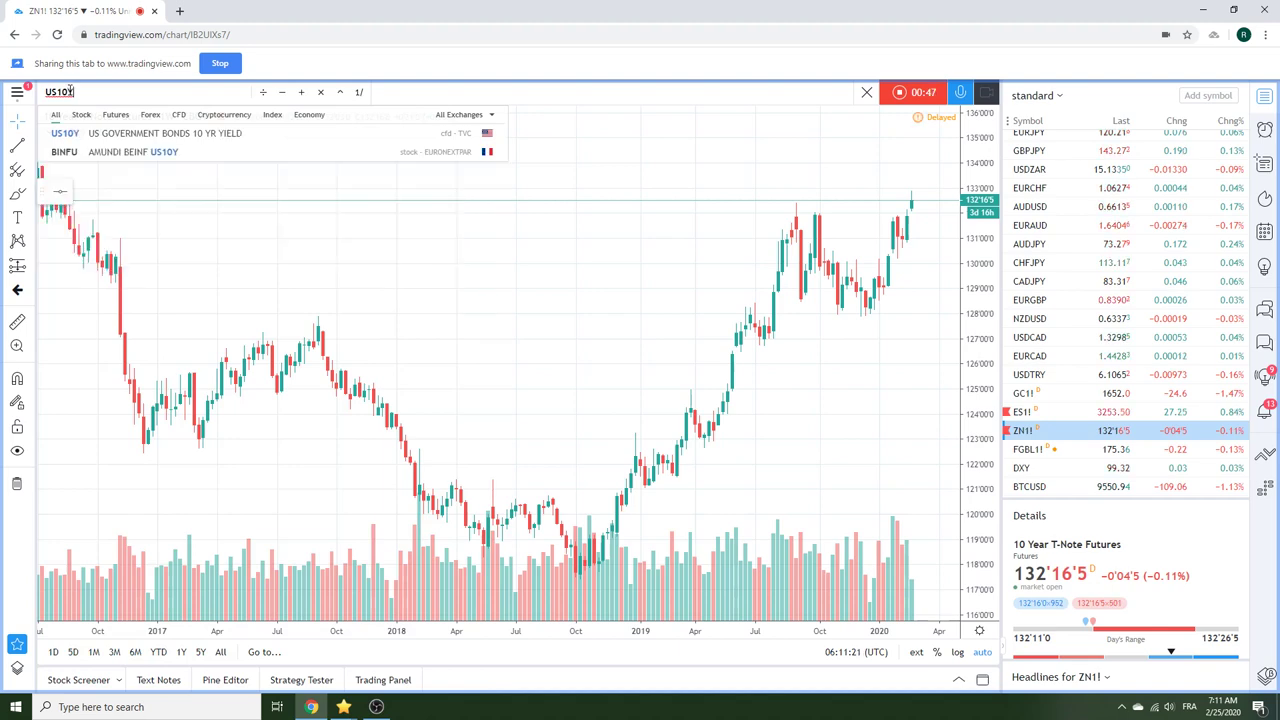
key(Return)
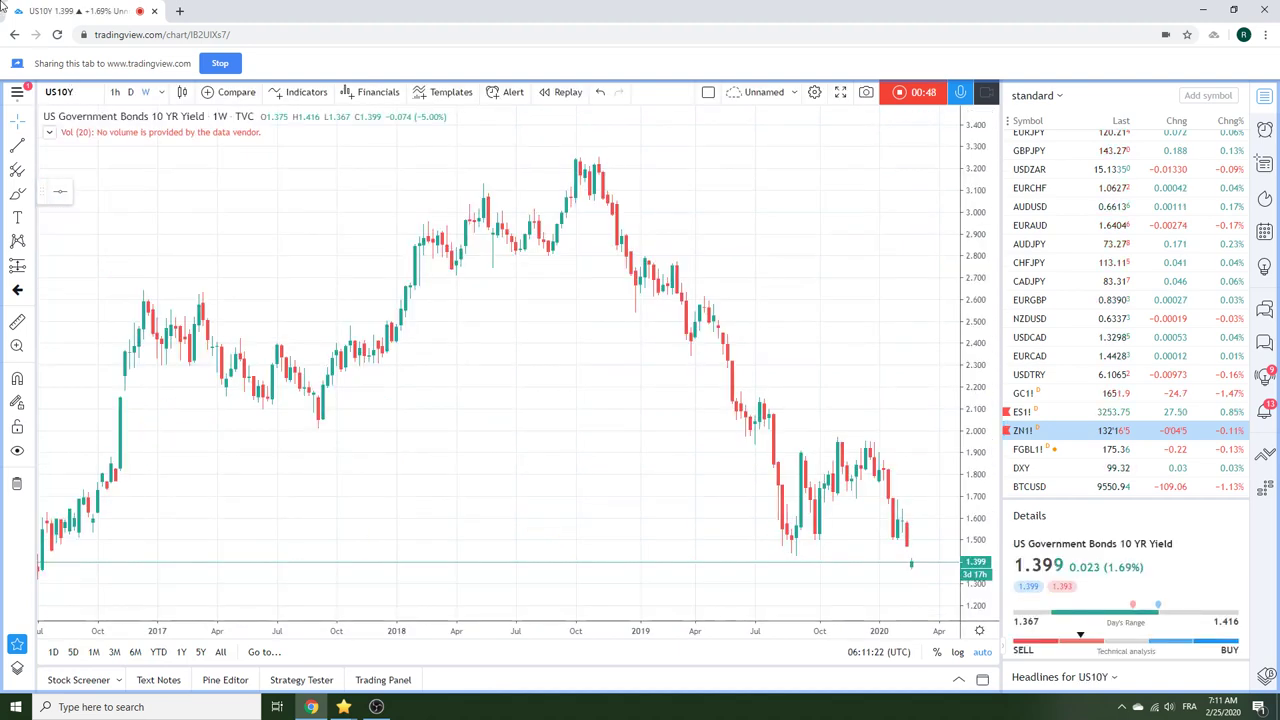
scroll(502, 244, down, 3)
scroll(502, 244, down, 3)
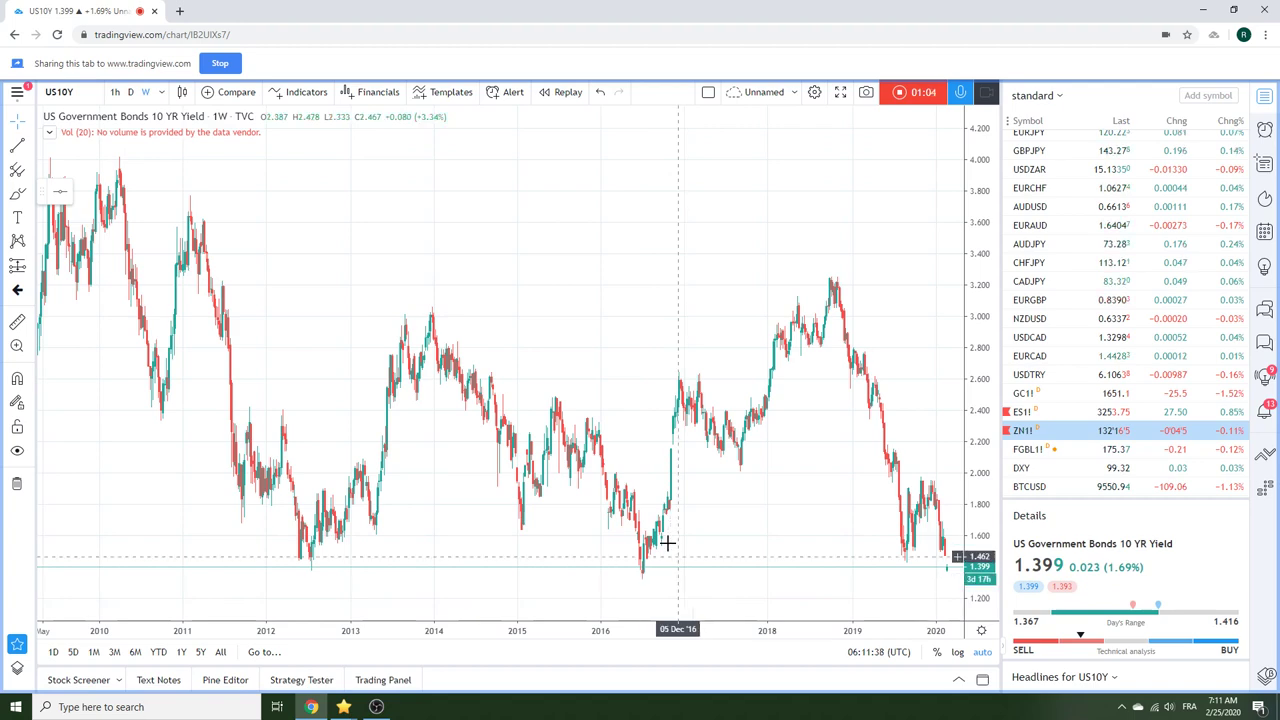
scroll(650, 526, up, 5)
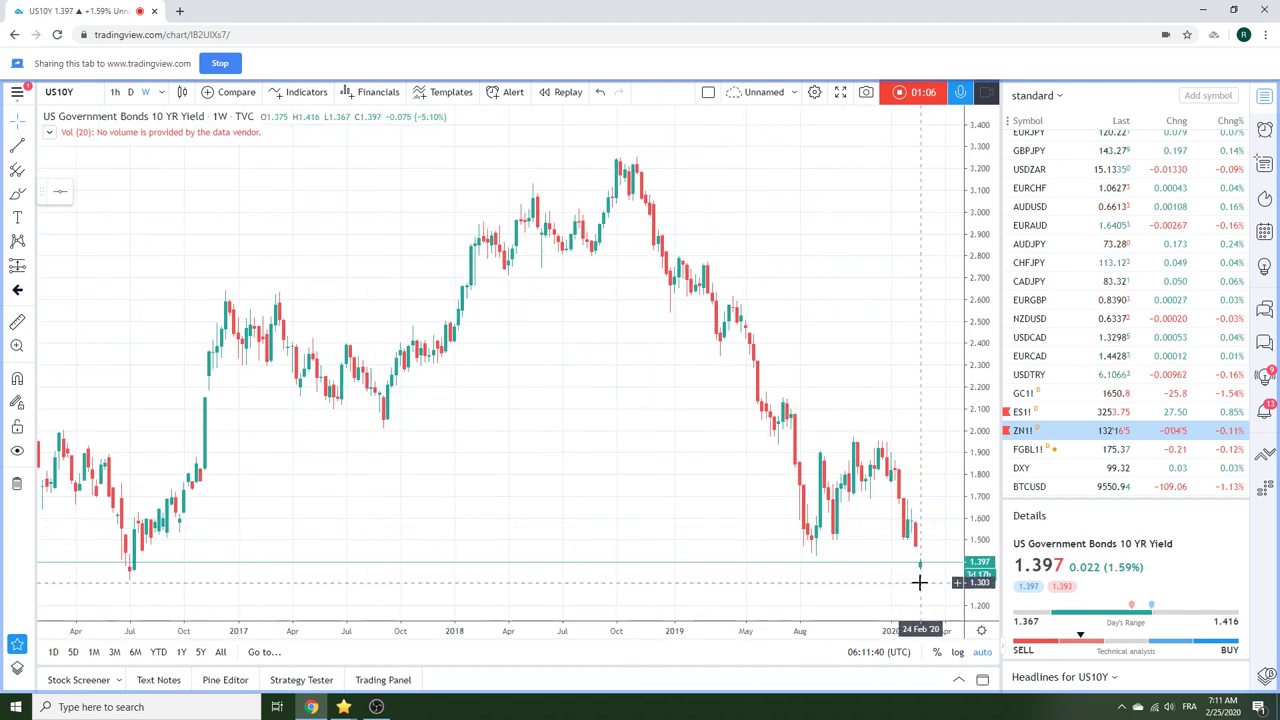
Return the chart to ZN1! T-Note futures and set the interval to 1D.
click(1033, 432)
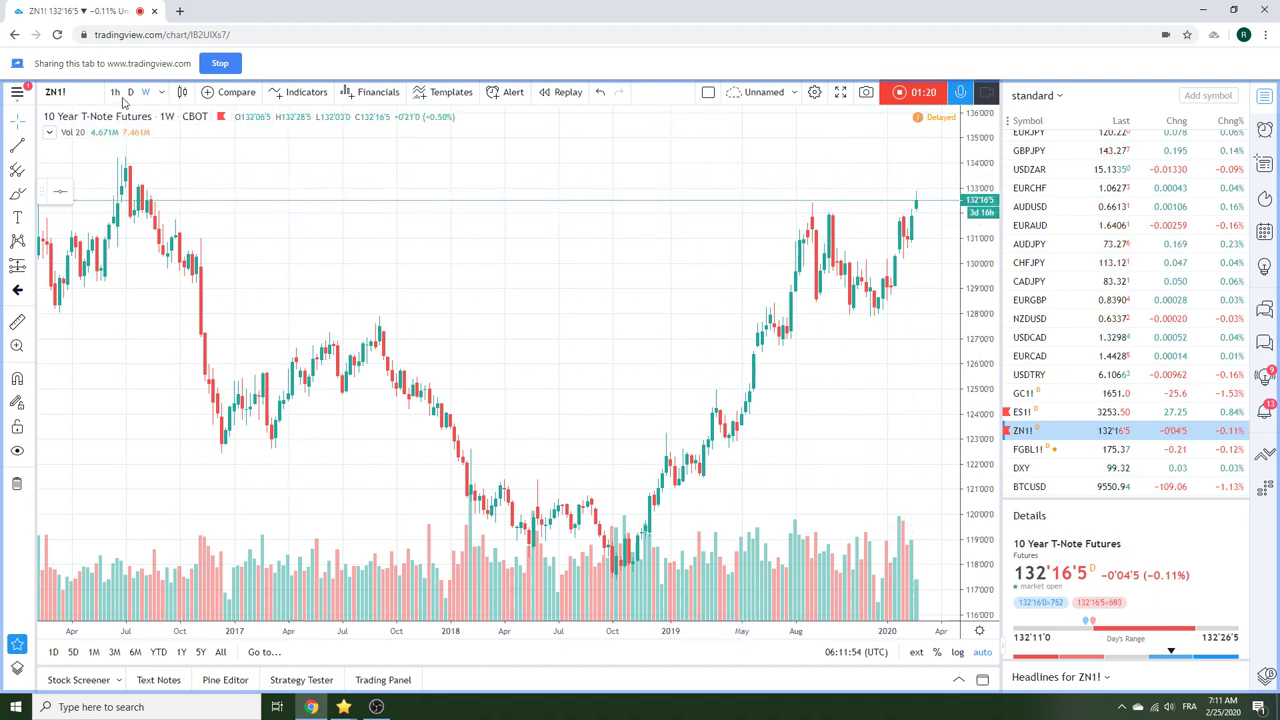
key(1)
key(d)
key(Return)
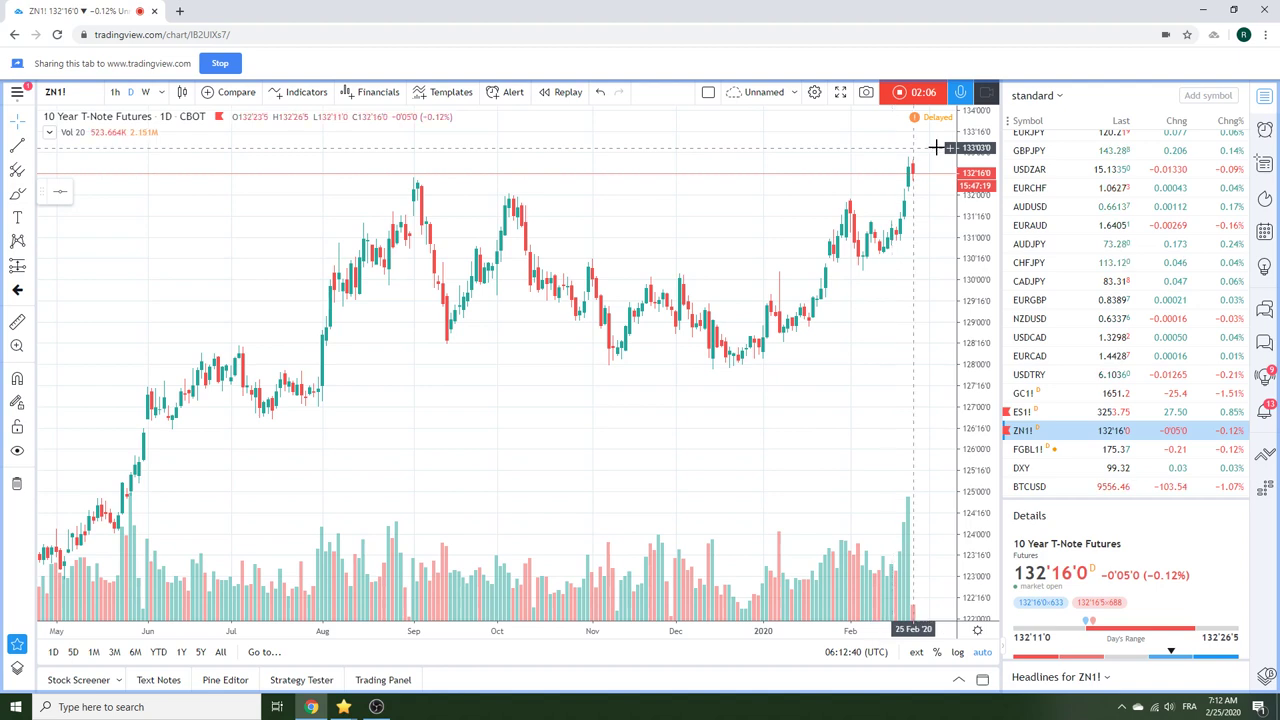
scroll(1097, 252, up, 2)
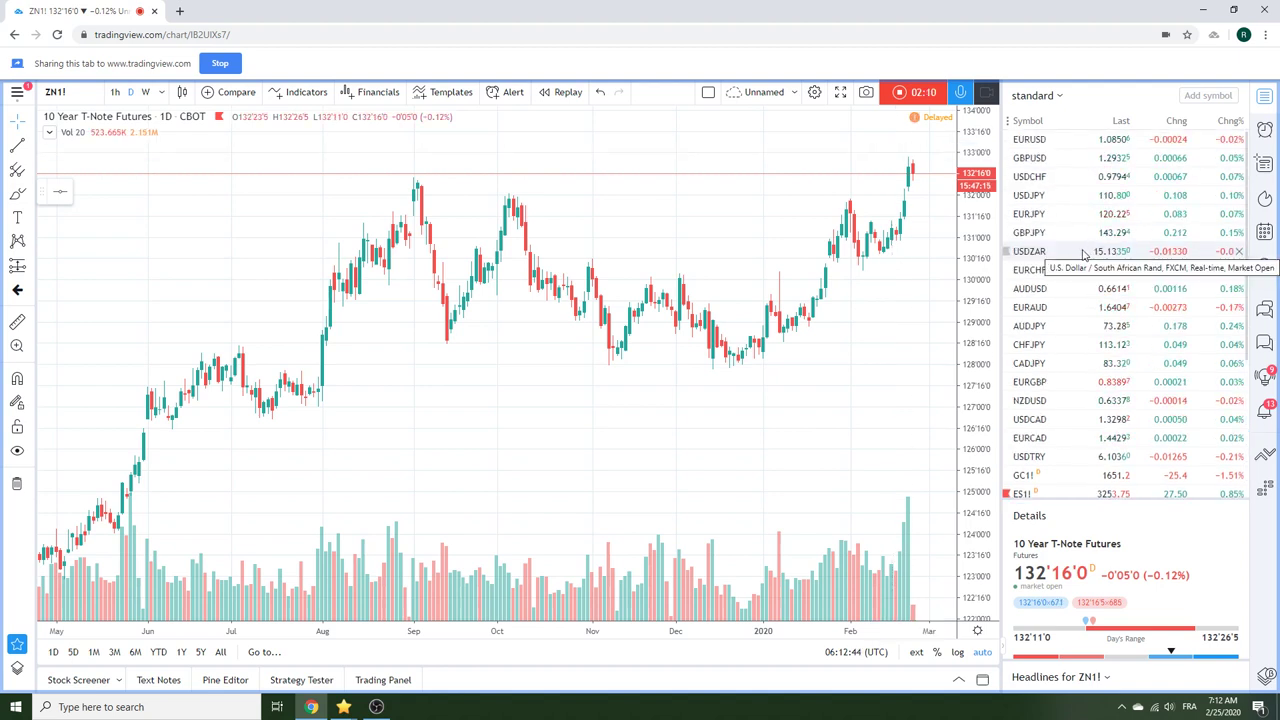
Select USDJPY in the watchlist to chart it on the daily timeframe.
click(1040, 196)
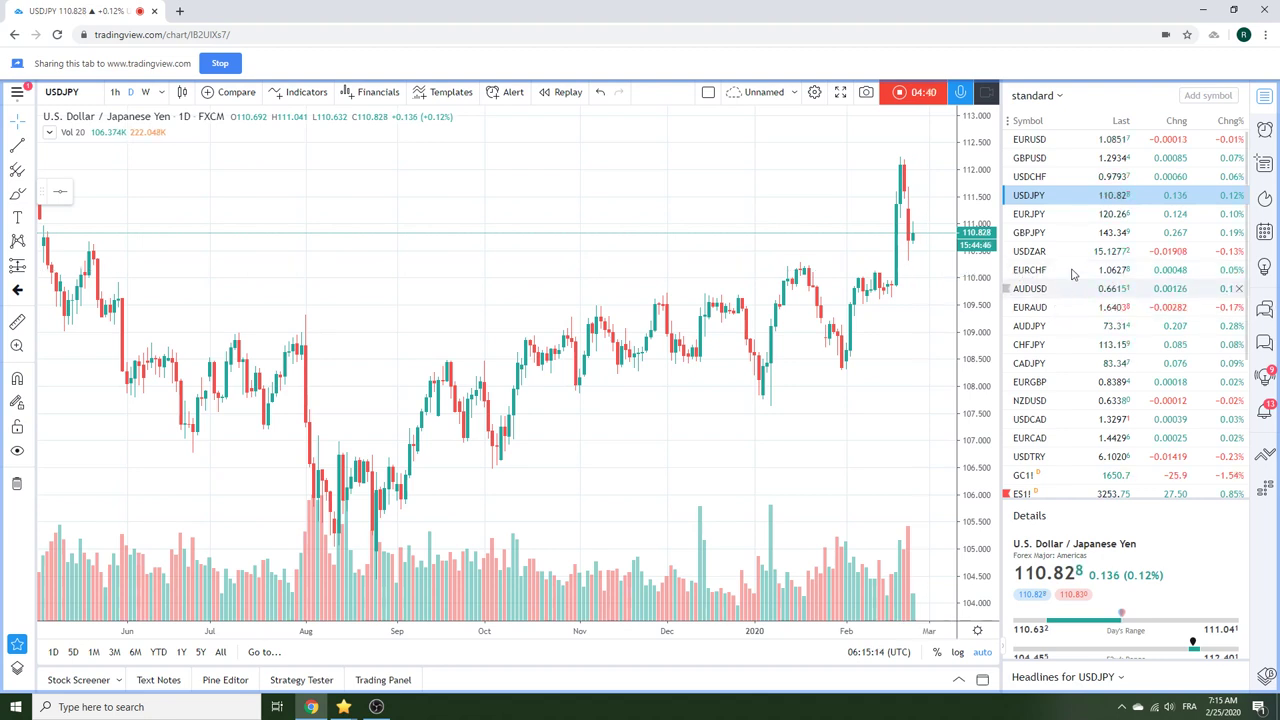
Enter NZDJPY in the symbol search to load its daily chart.
scroll(1075, 250, down, 2)
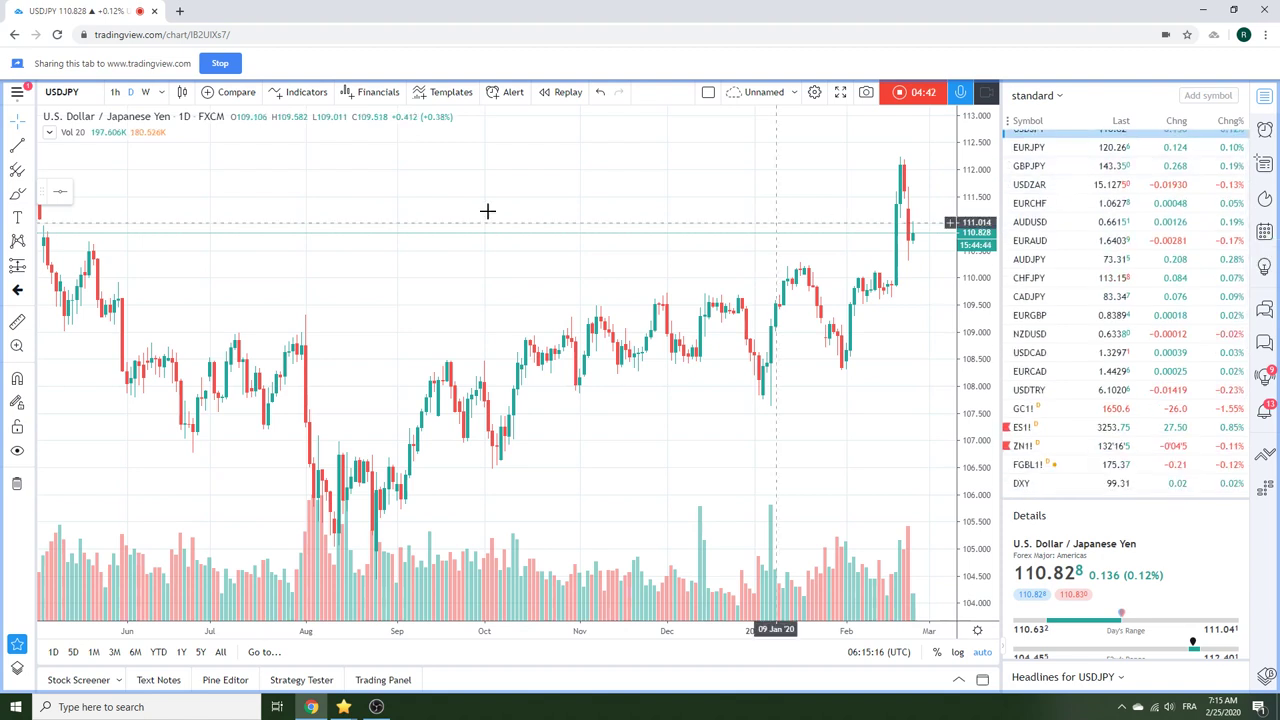
click(88, 91)
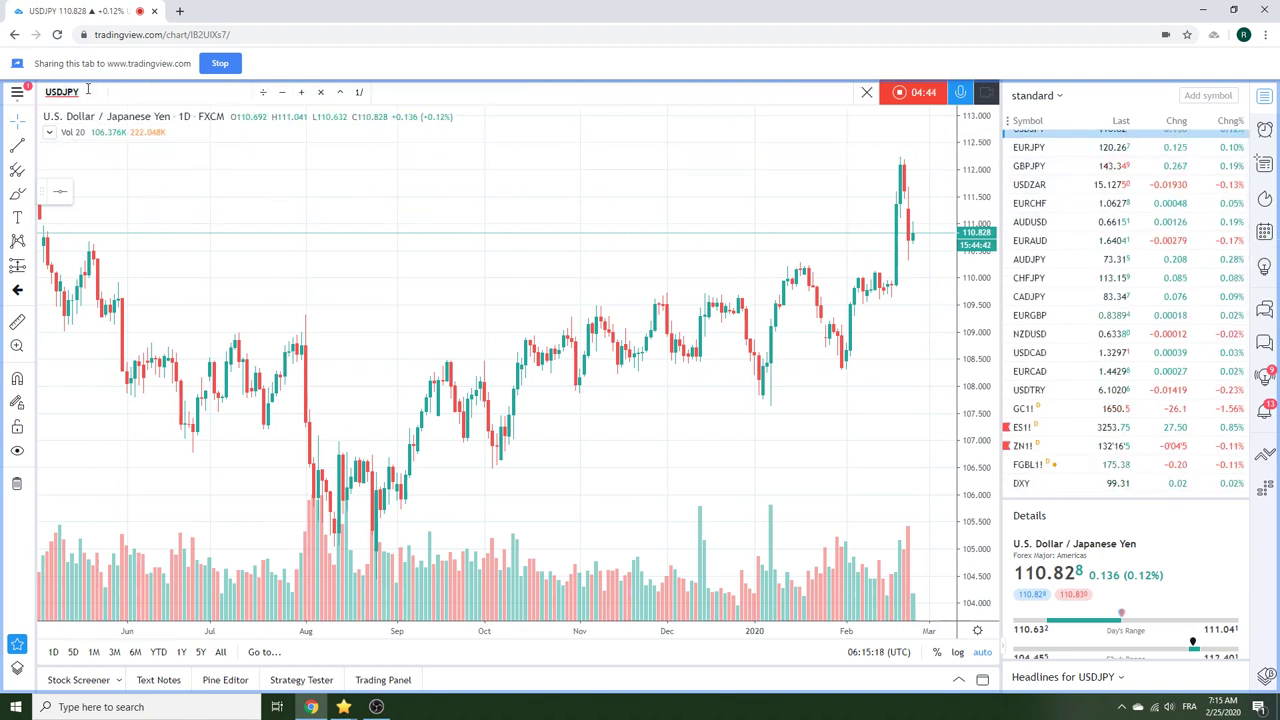
text(NZ)
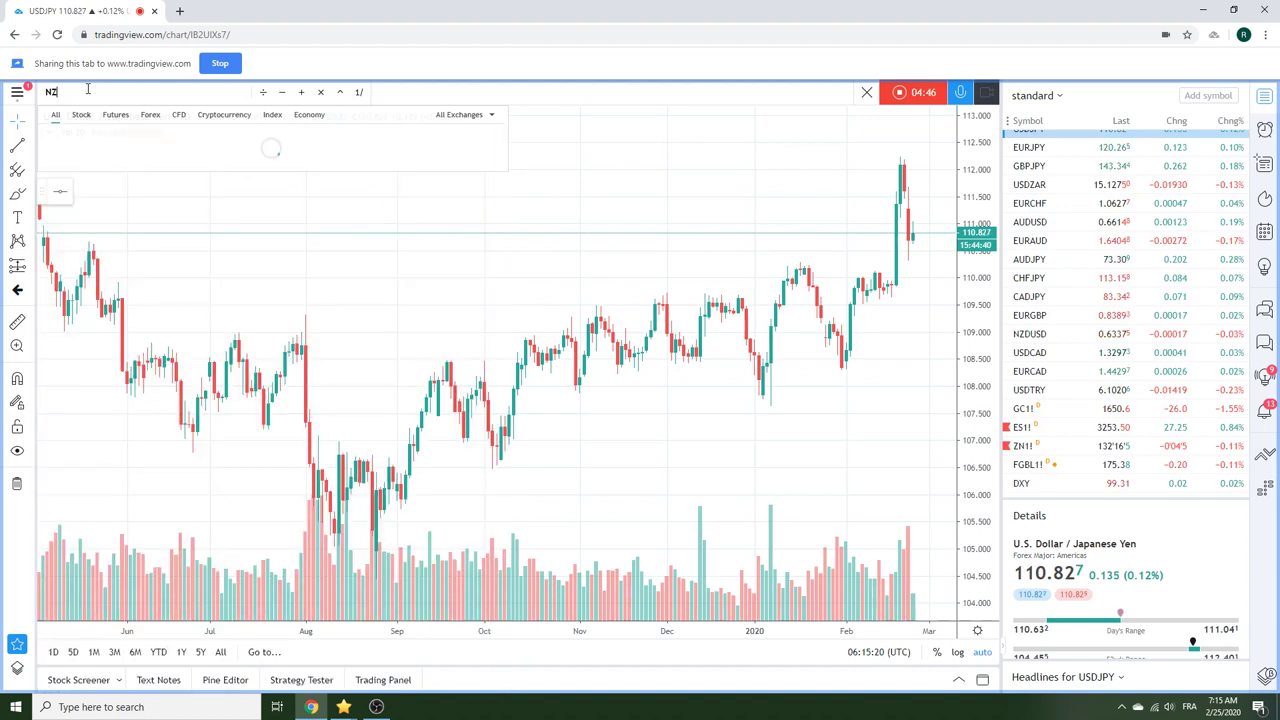
text(DJPY)
key(Return)
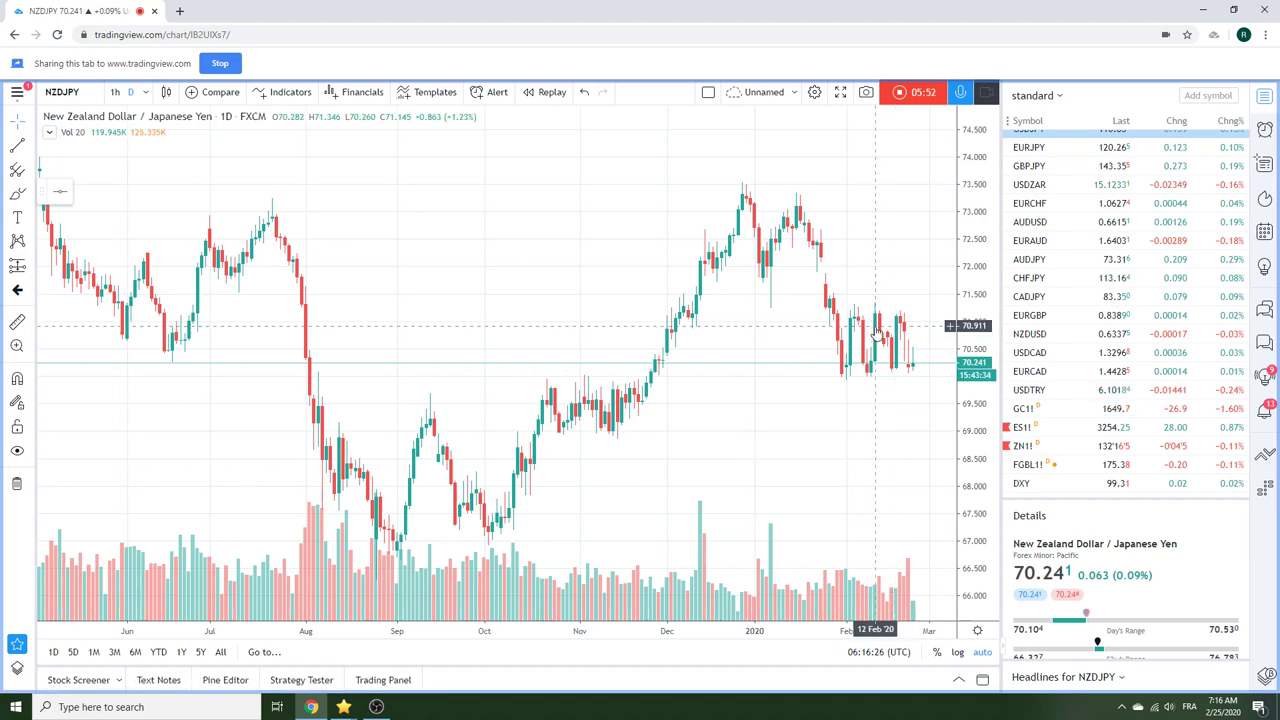
Switch to Gold Futures GC1! and view it on 60-minute candles.
click(1025, 409)
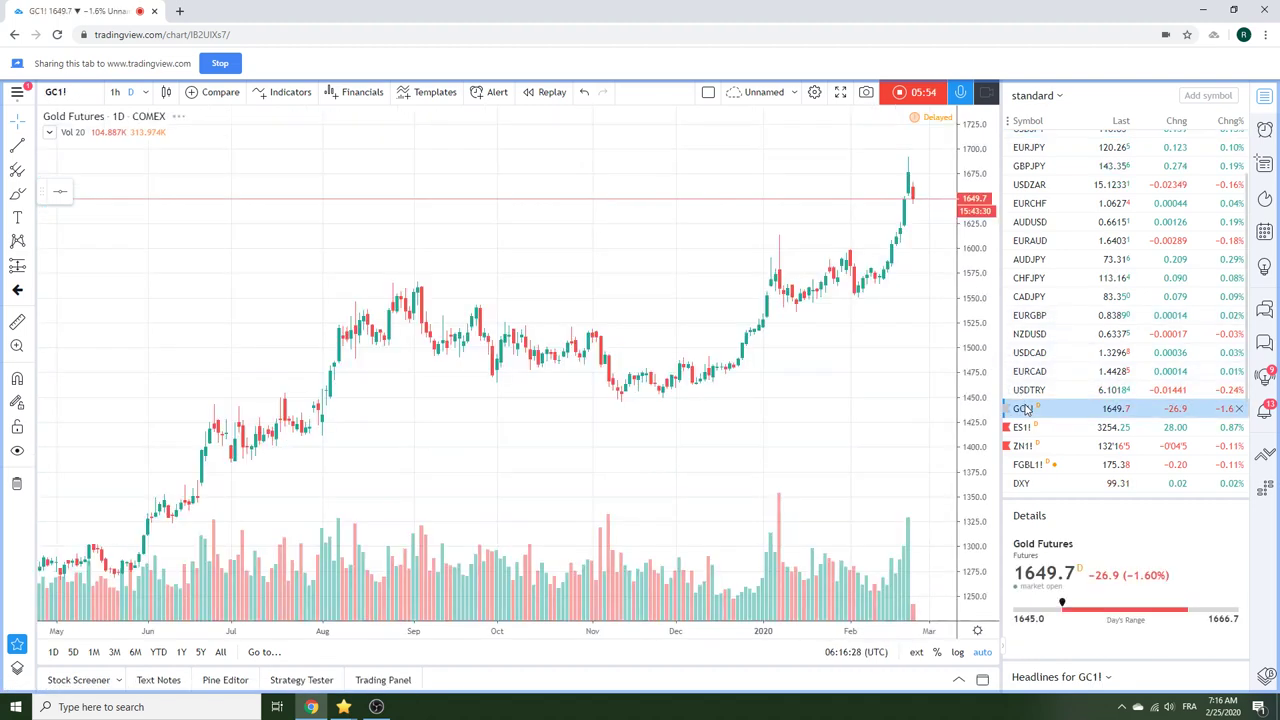
scroll(880, 363, up, 3)
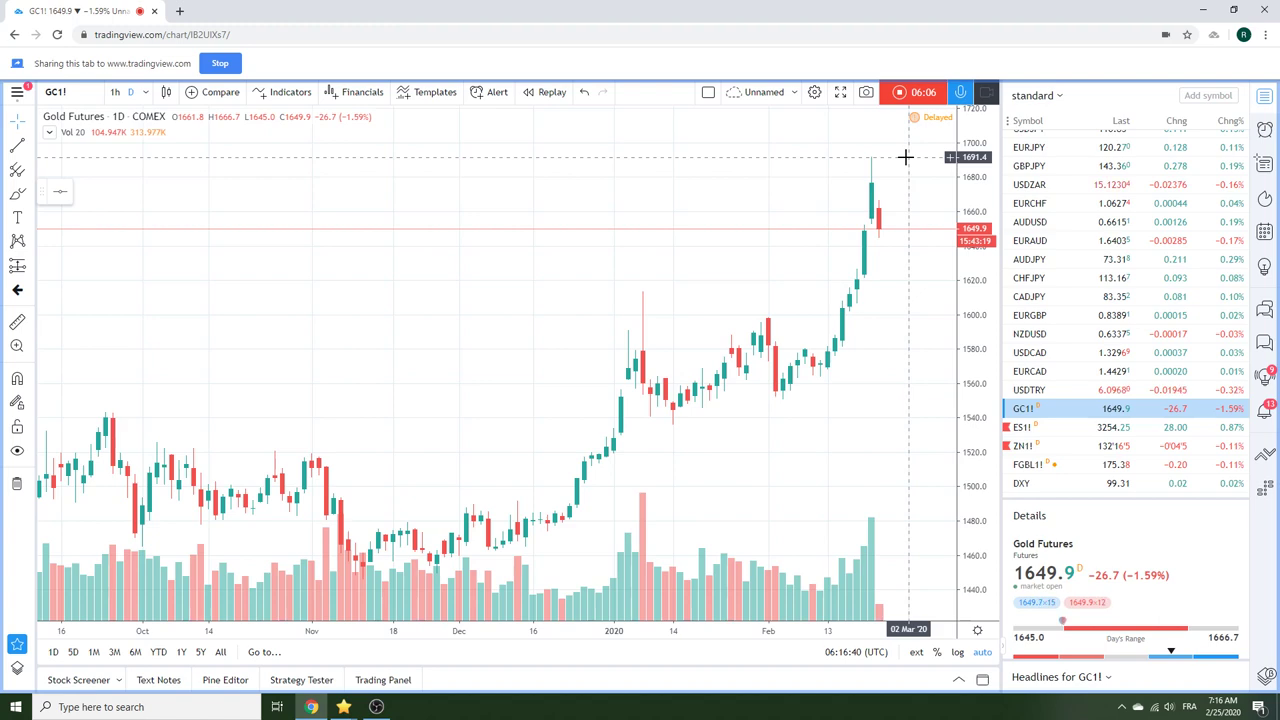
click(115, 91)
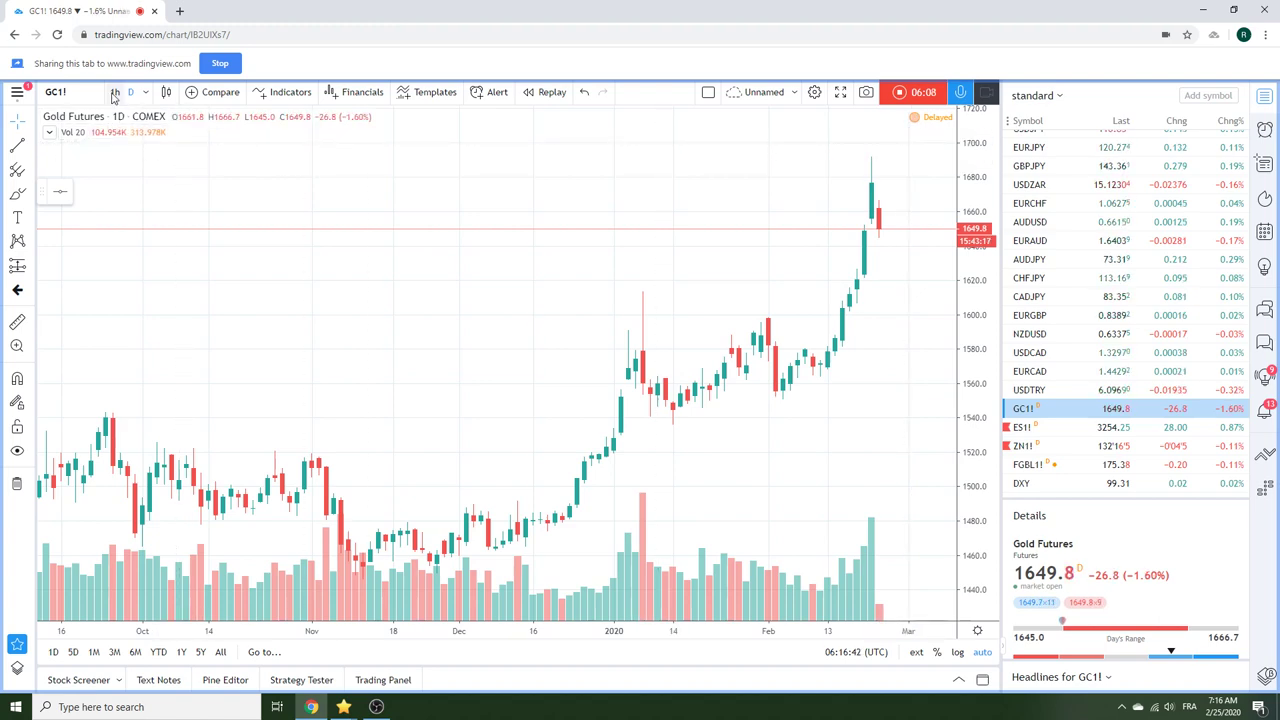
scroll(507, 318, down, 5)
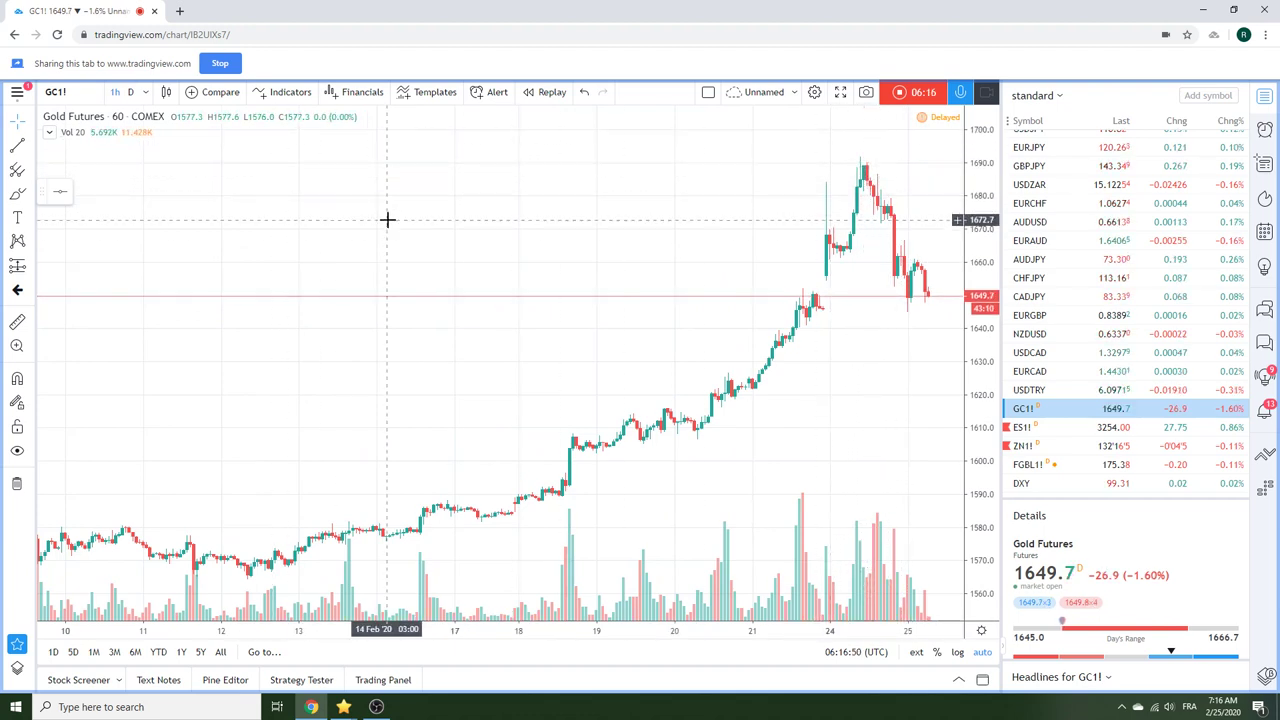
scroll(671, 235, down, 2)
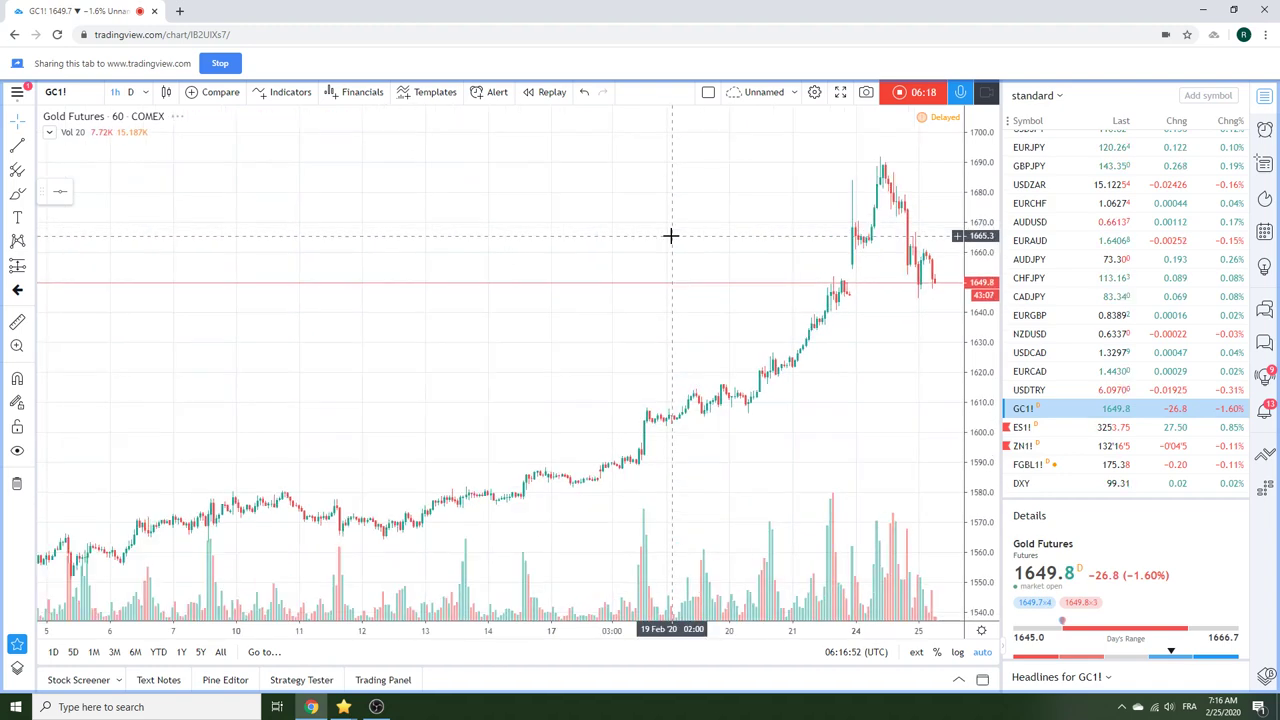
scroll(671, 235, up, 2)
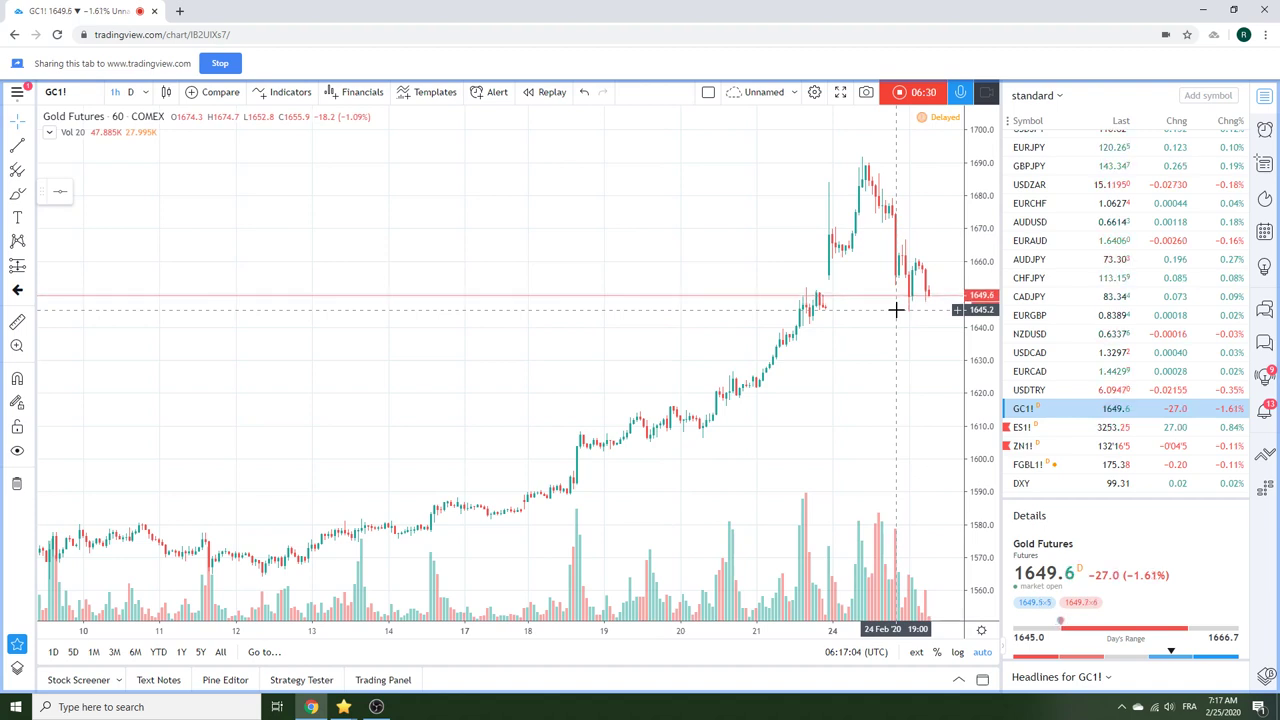
Set the GC1! chart back to the D (daily) interval.
click(129, 93)
scroll(800, 280, up, 3)
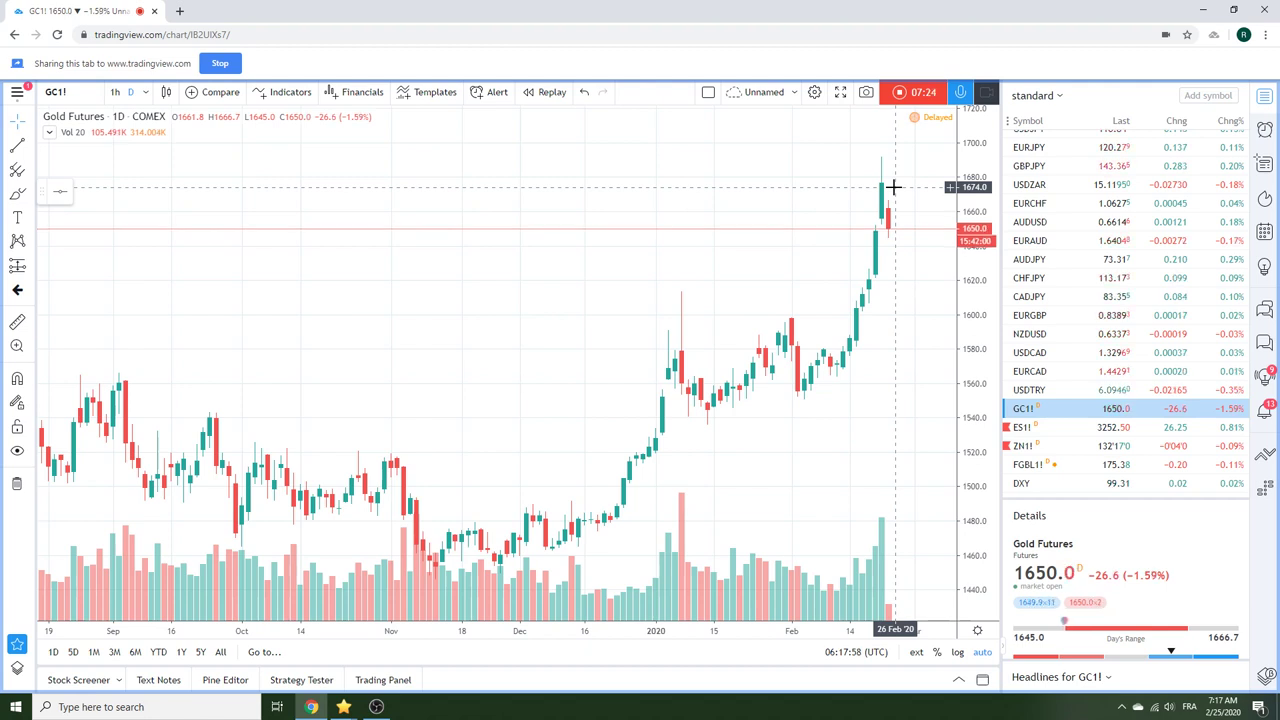
Open USDCAD from the watchlist, check the 1h view, then return to daily candles.
click(1028, 355)
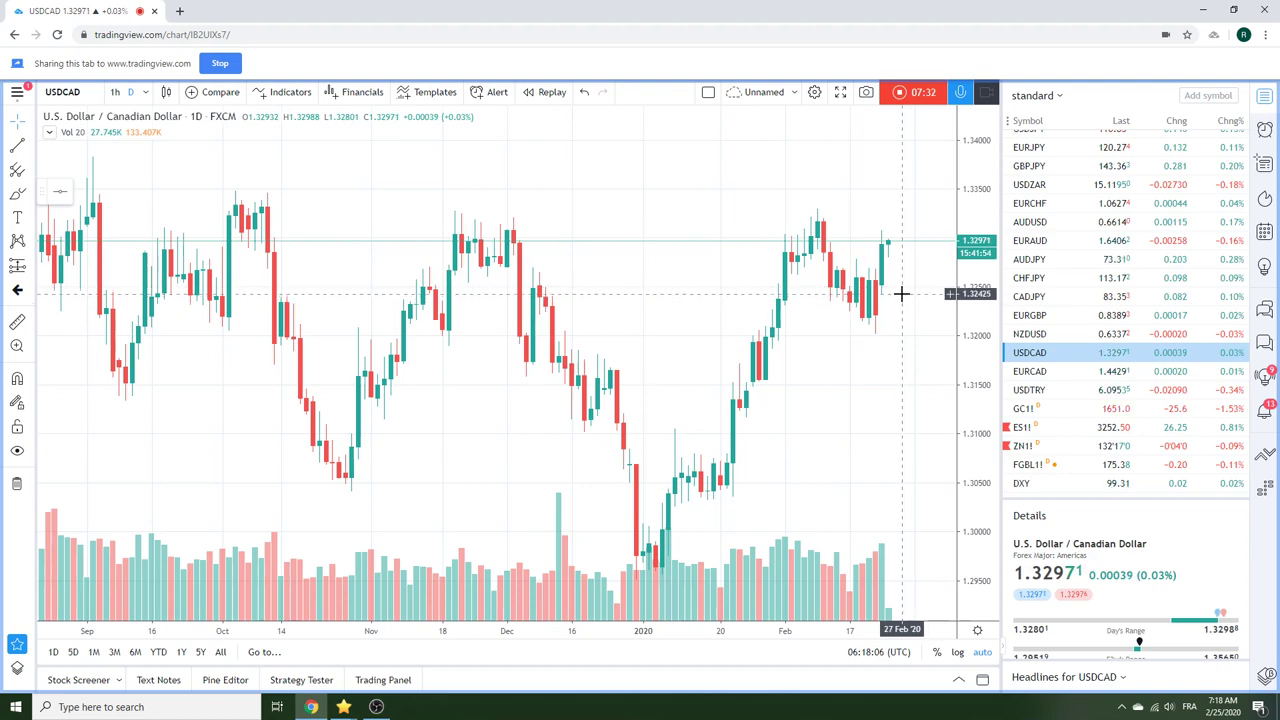
click(115, 91)
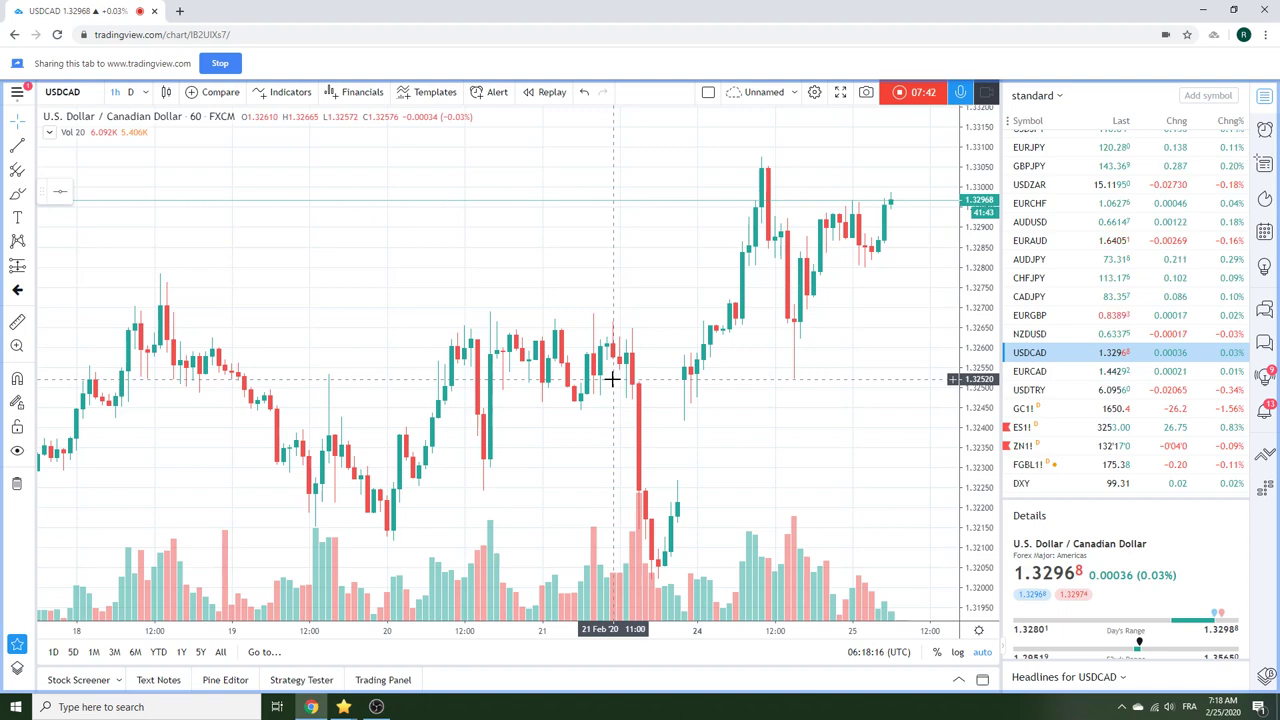
click(130, 92)
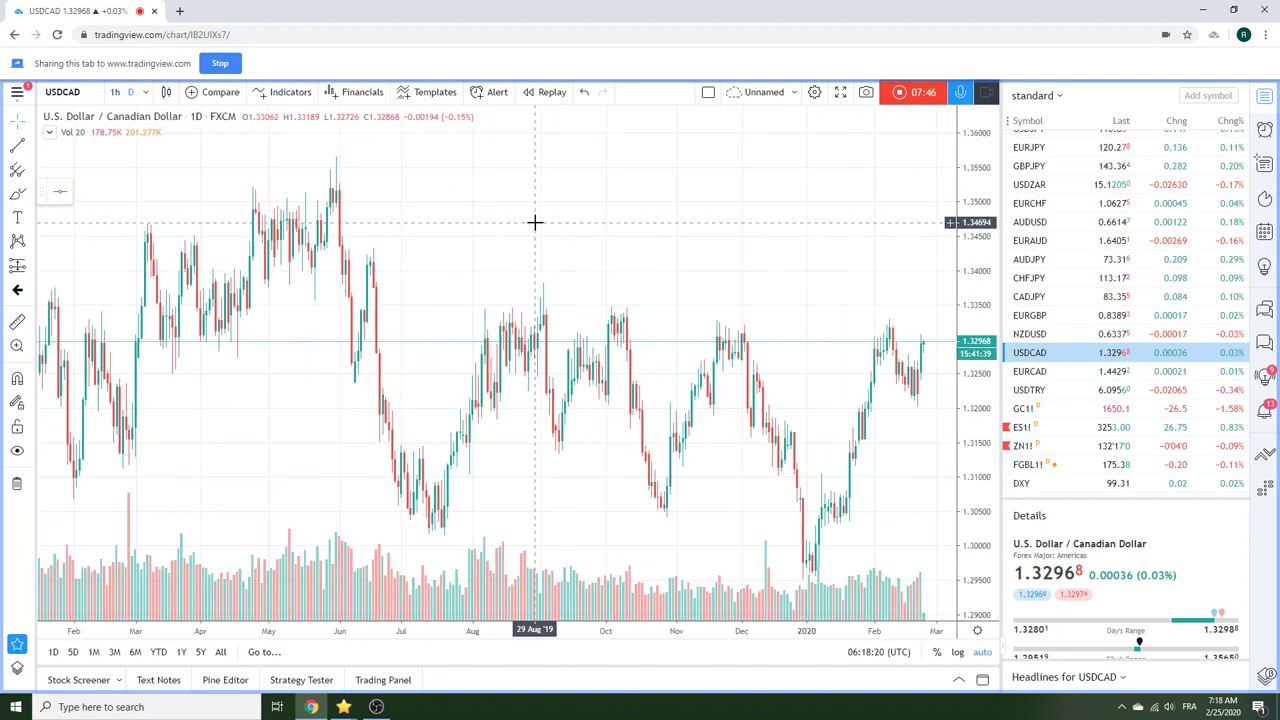
scroll(535, 222, up, 2)
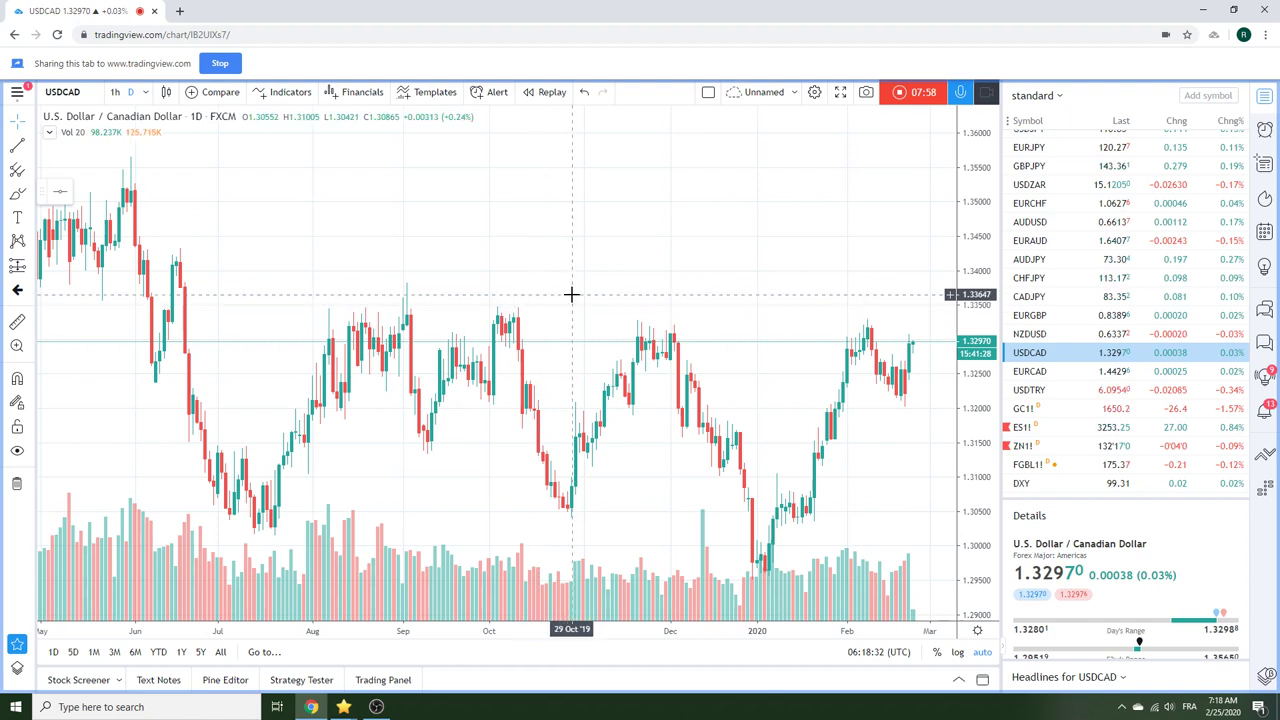
Draw an extended line from the October 2019 high to December 2019.
click(31, 146)
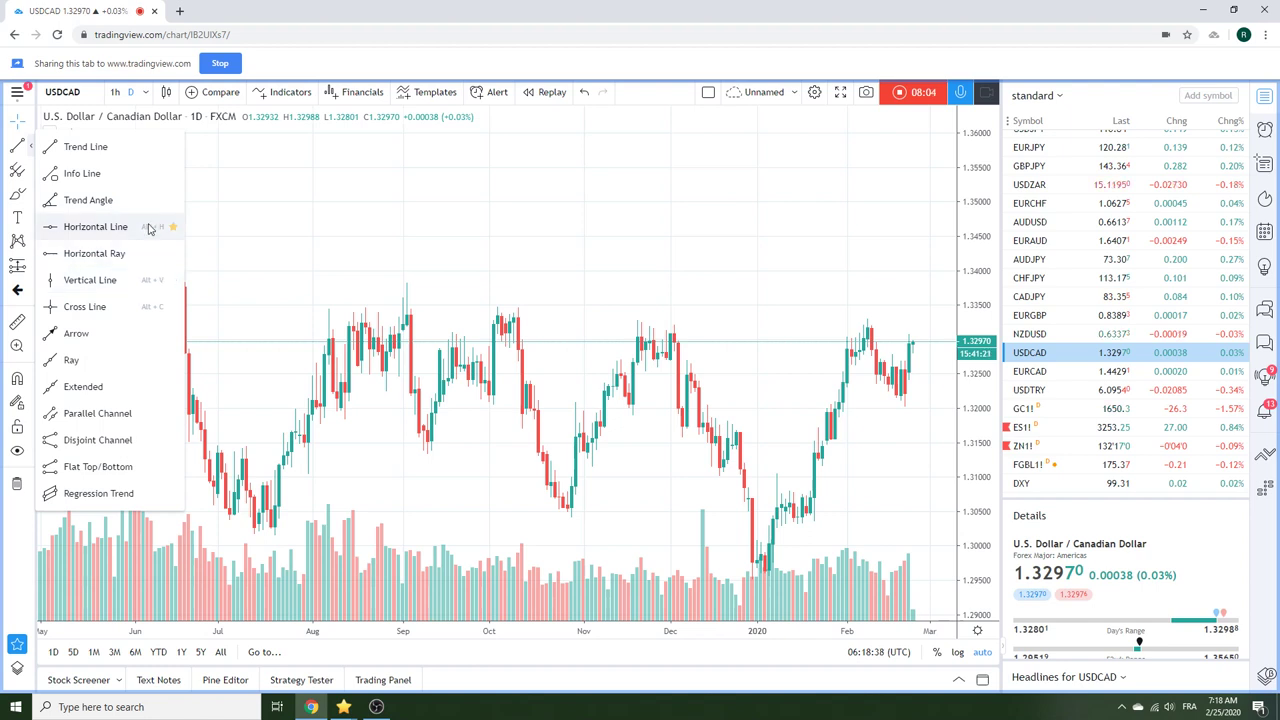
click(132, 384)
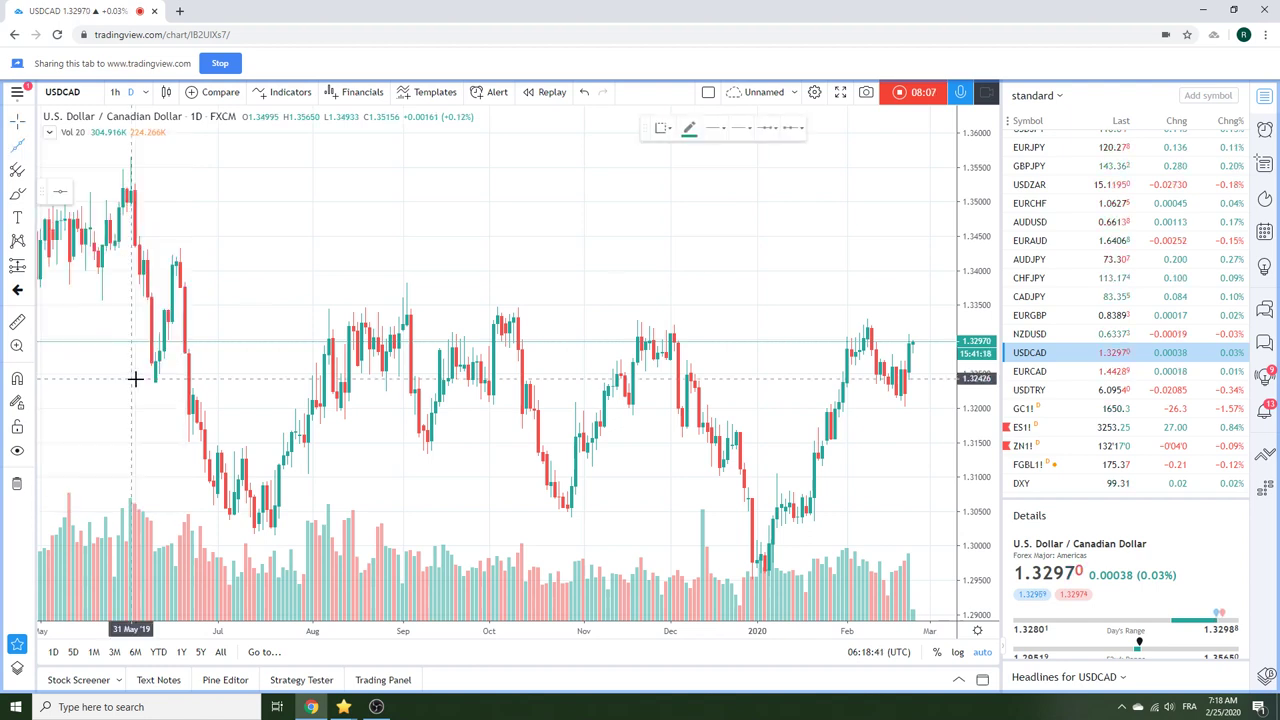
click(517, 304)
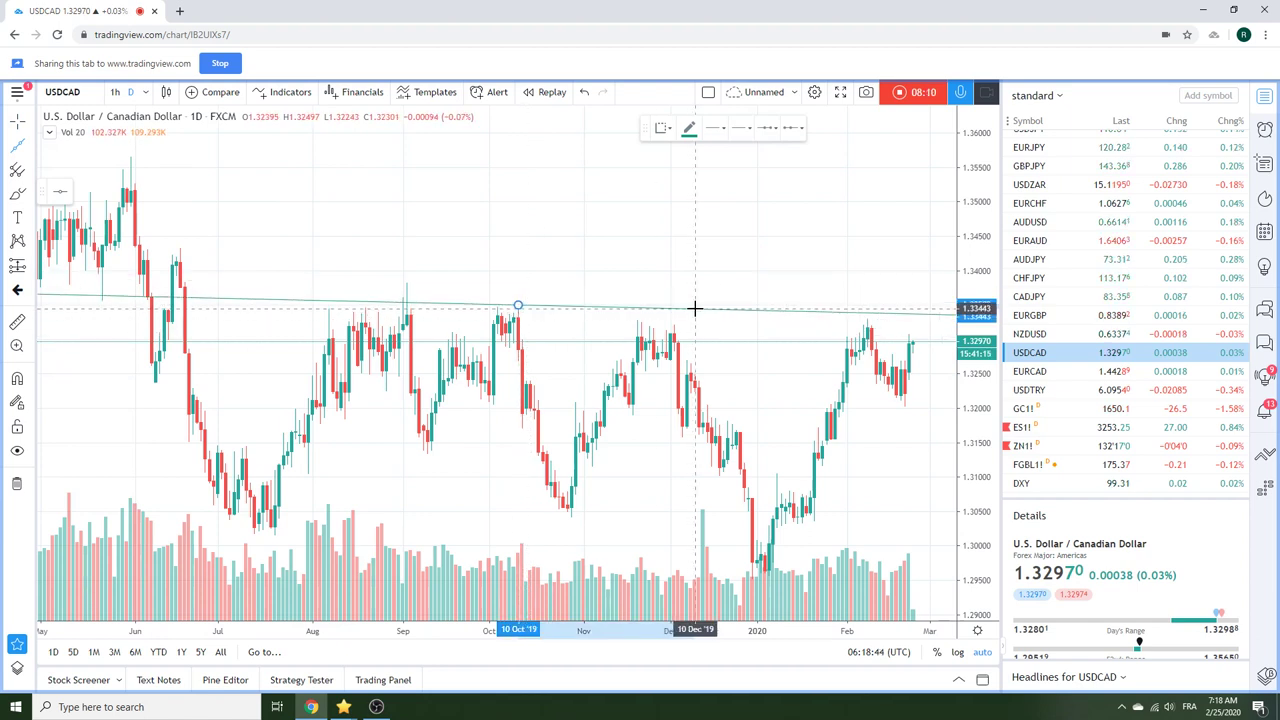
click(695, 310)
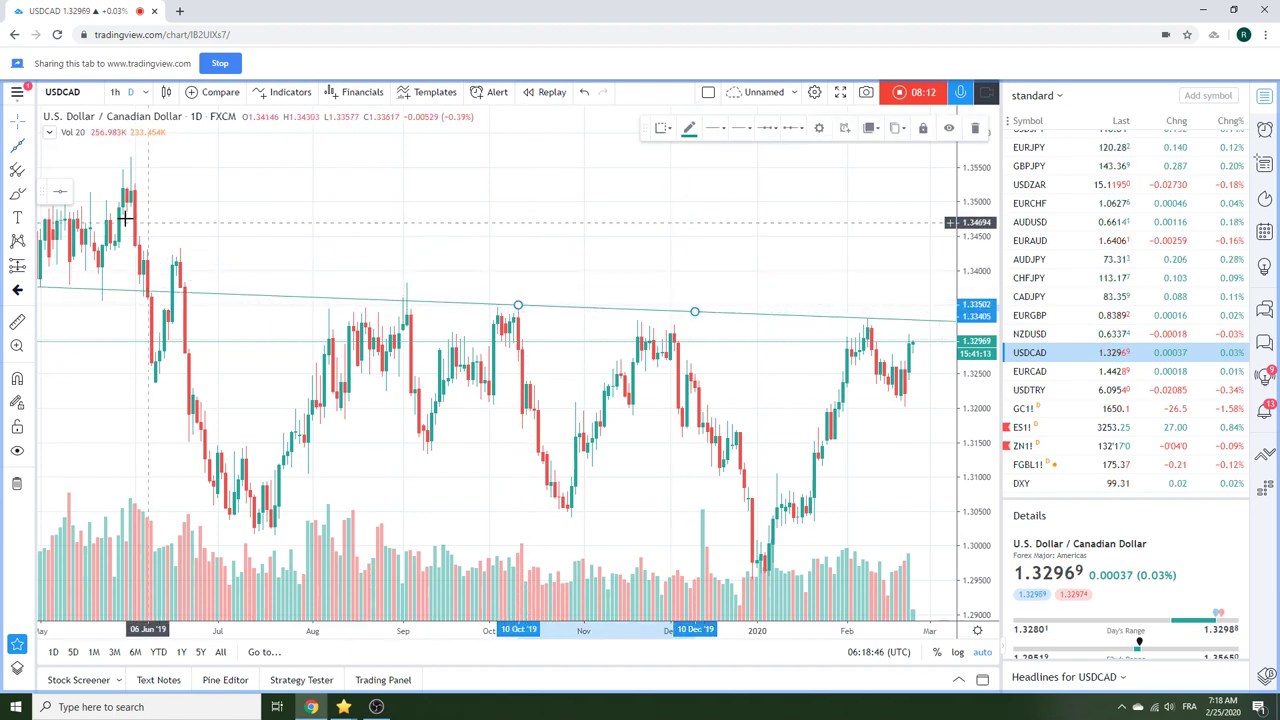
Draw a descending extended line from the May 2019 high to November 2019.
click(31, 146)
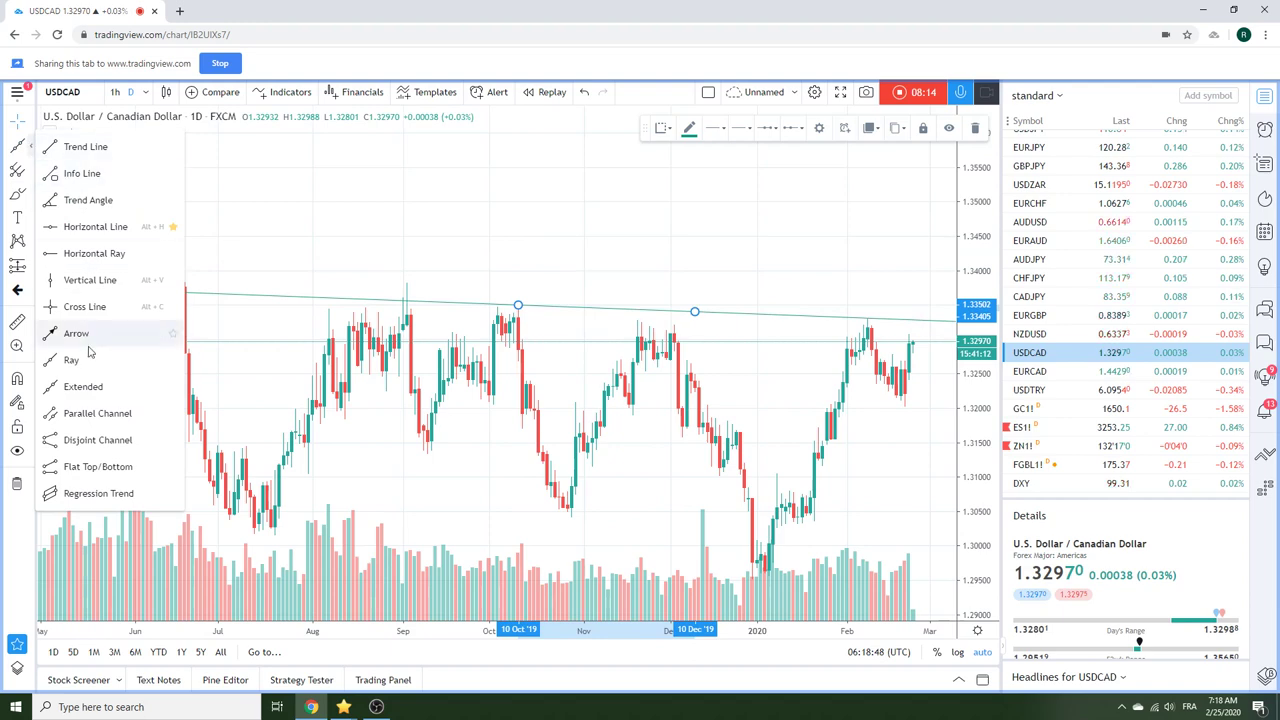
click(86, 386)
scroll(325, 250, down, 4)
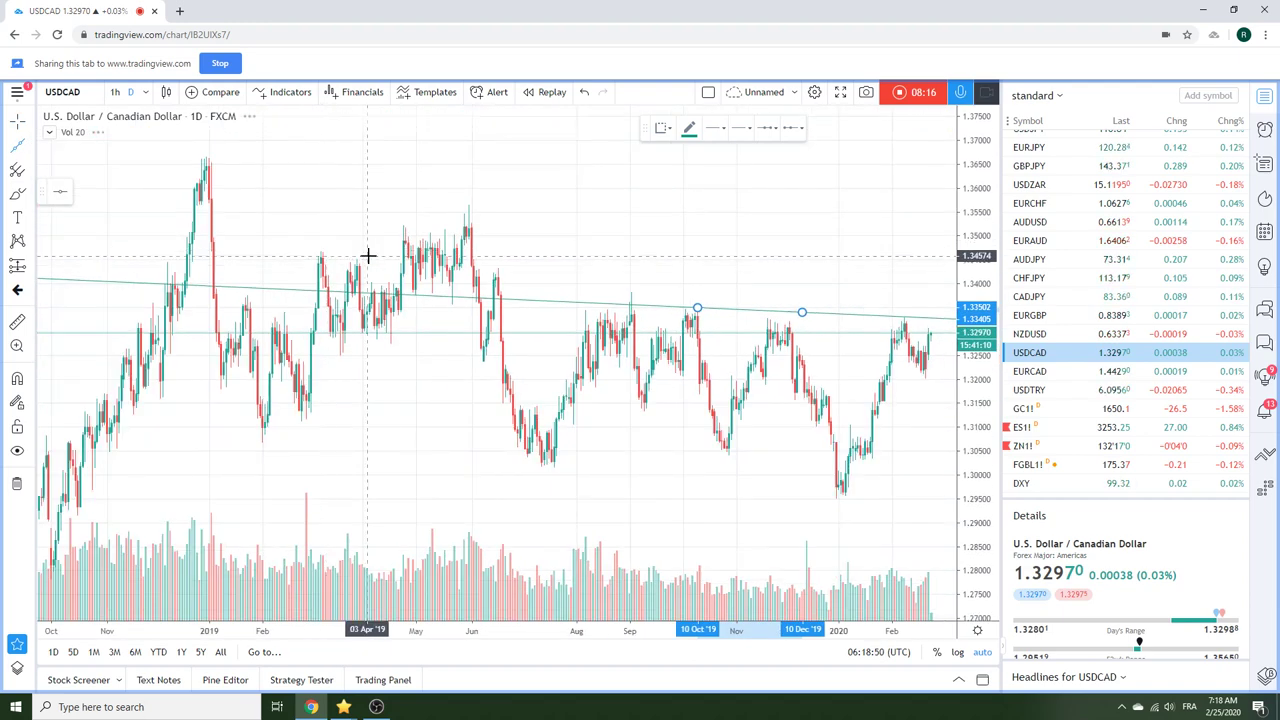
click(211, 157)
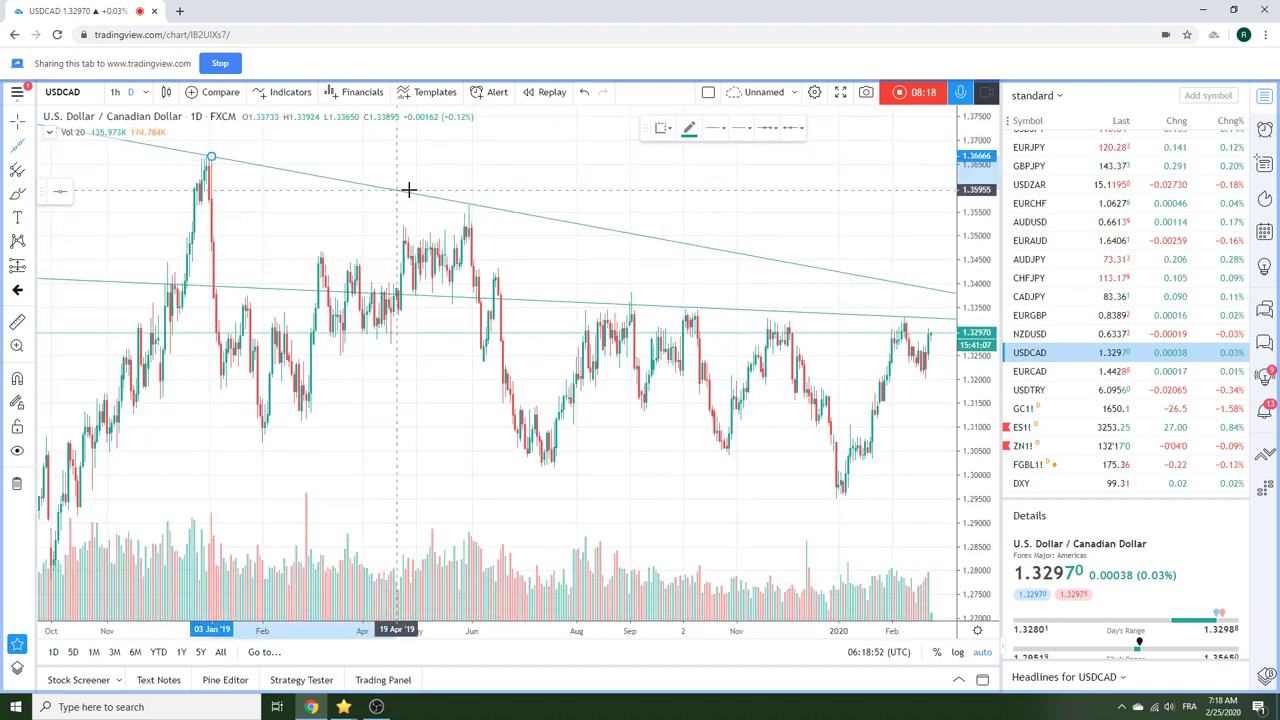
key(Escape)
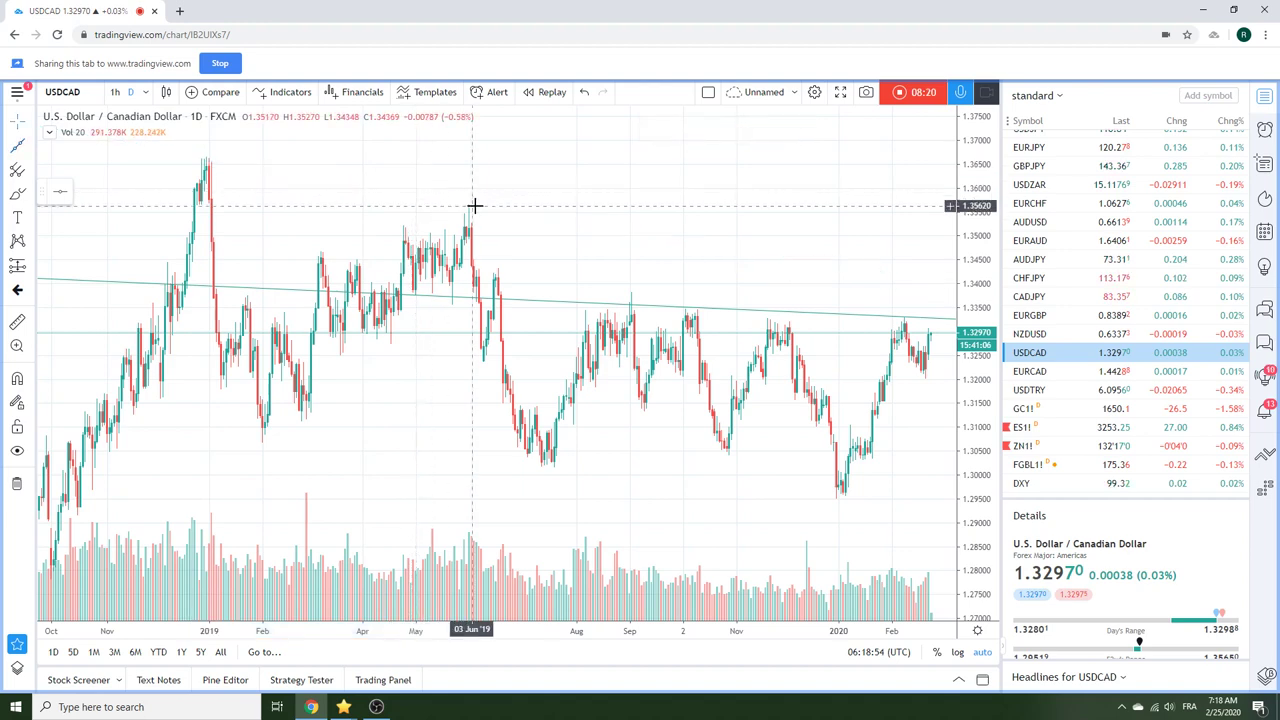
click(28, 147)
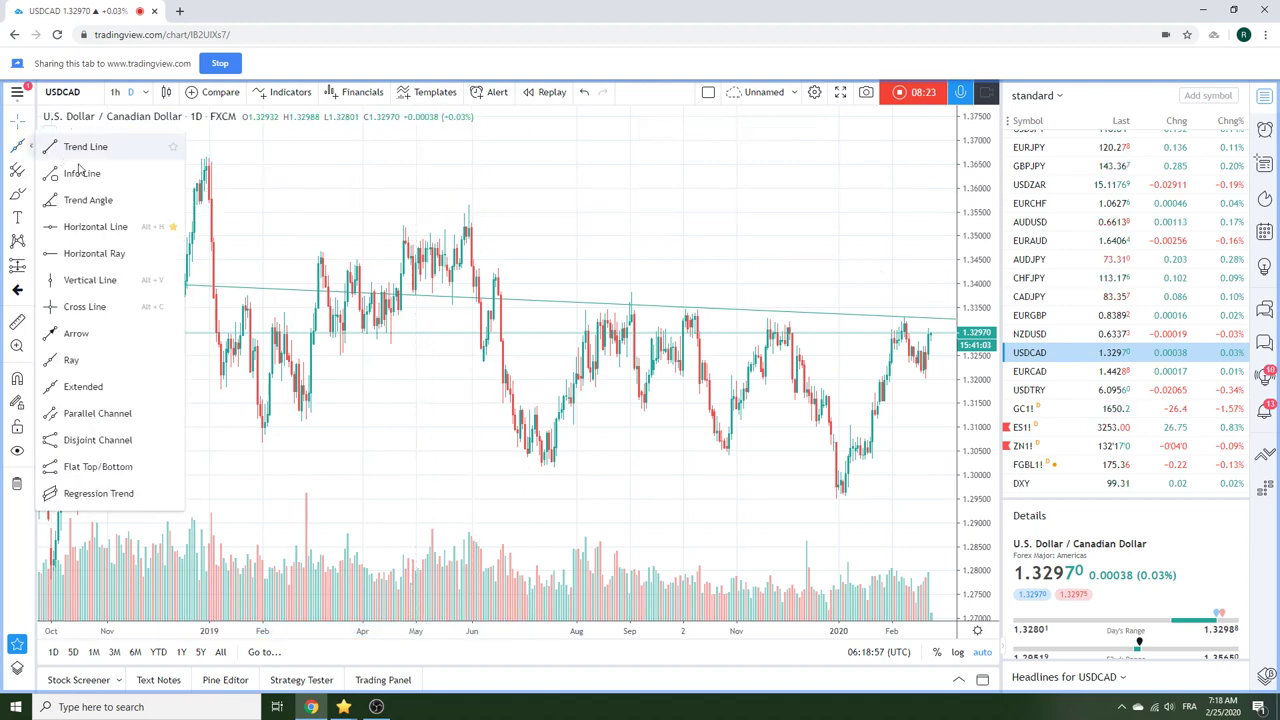
click(123, 395)
click(466, 203)
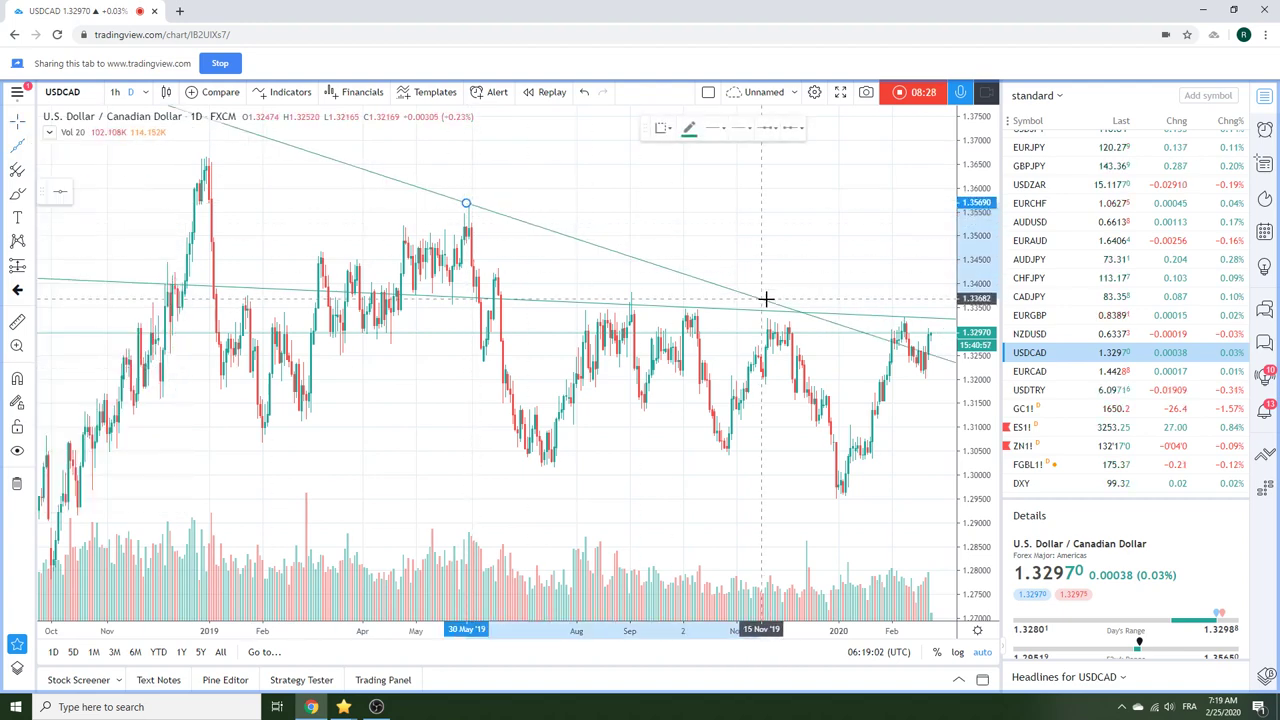
click(775, 283)
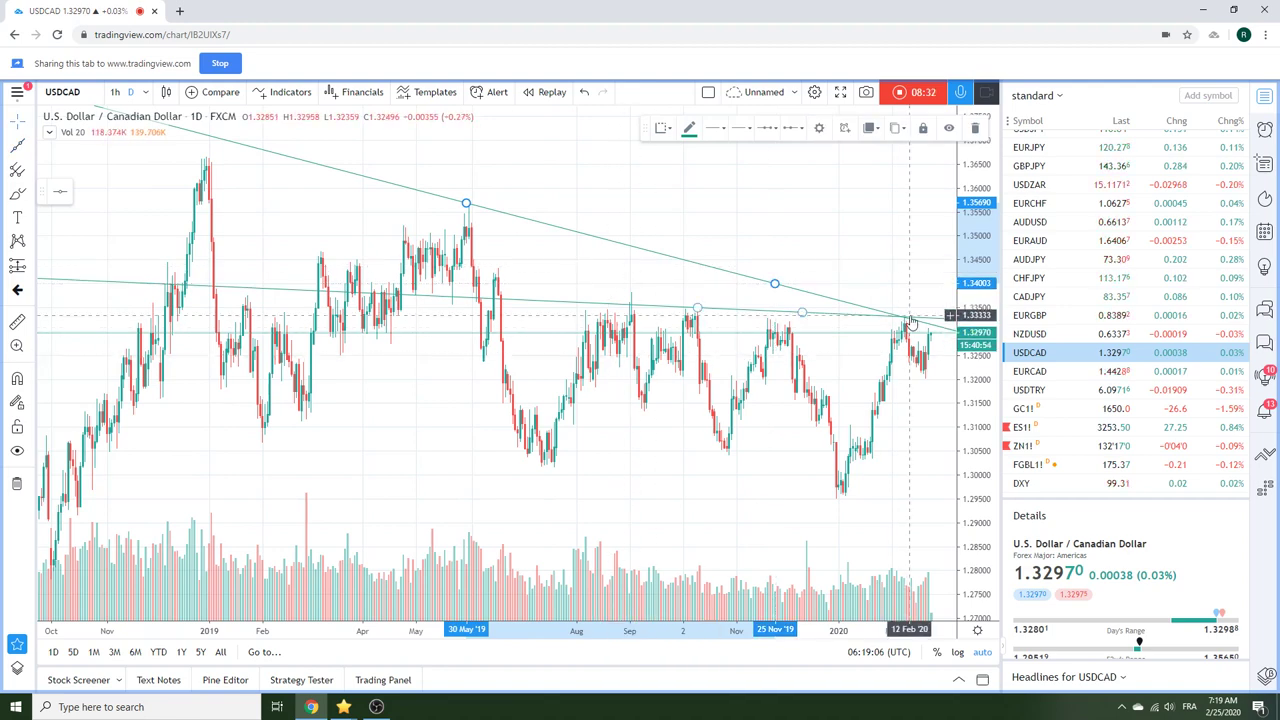
Hide the steeper extended trend line using its context menu.
right_click(640, 249)
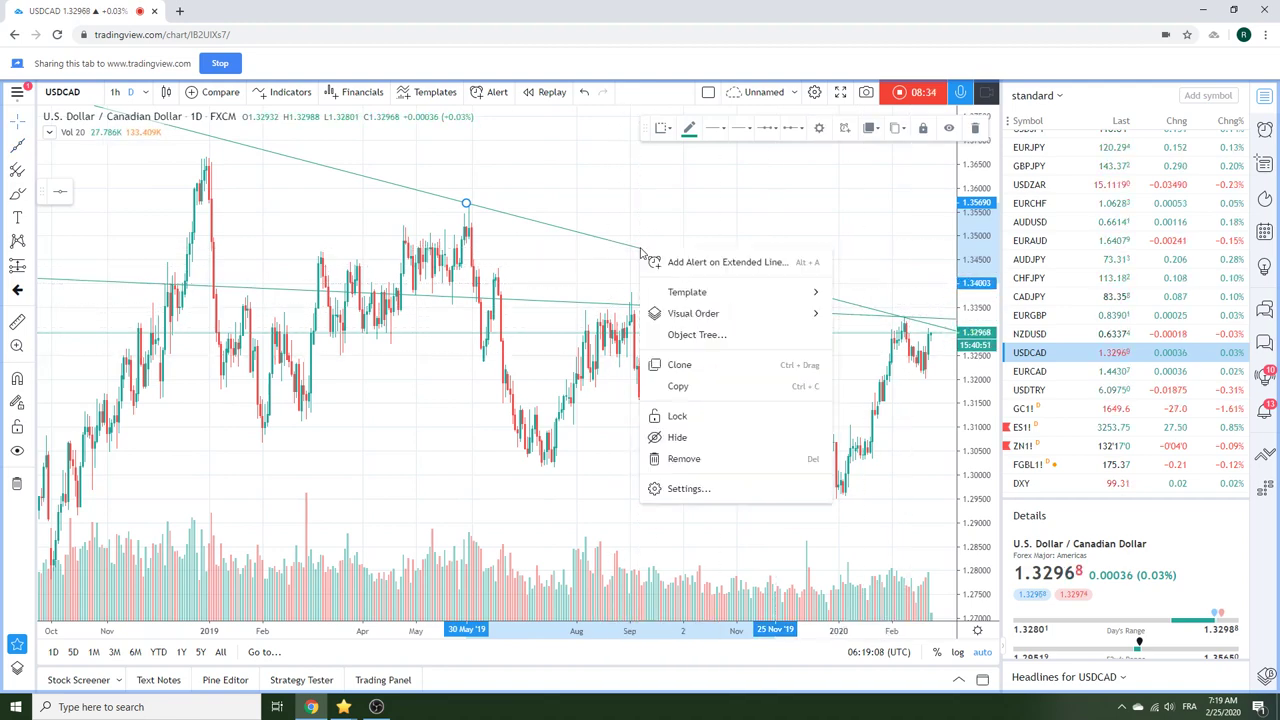
click(695, 437)
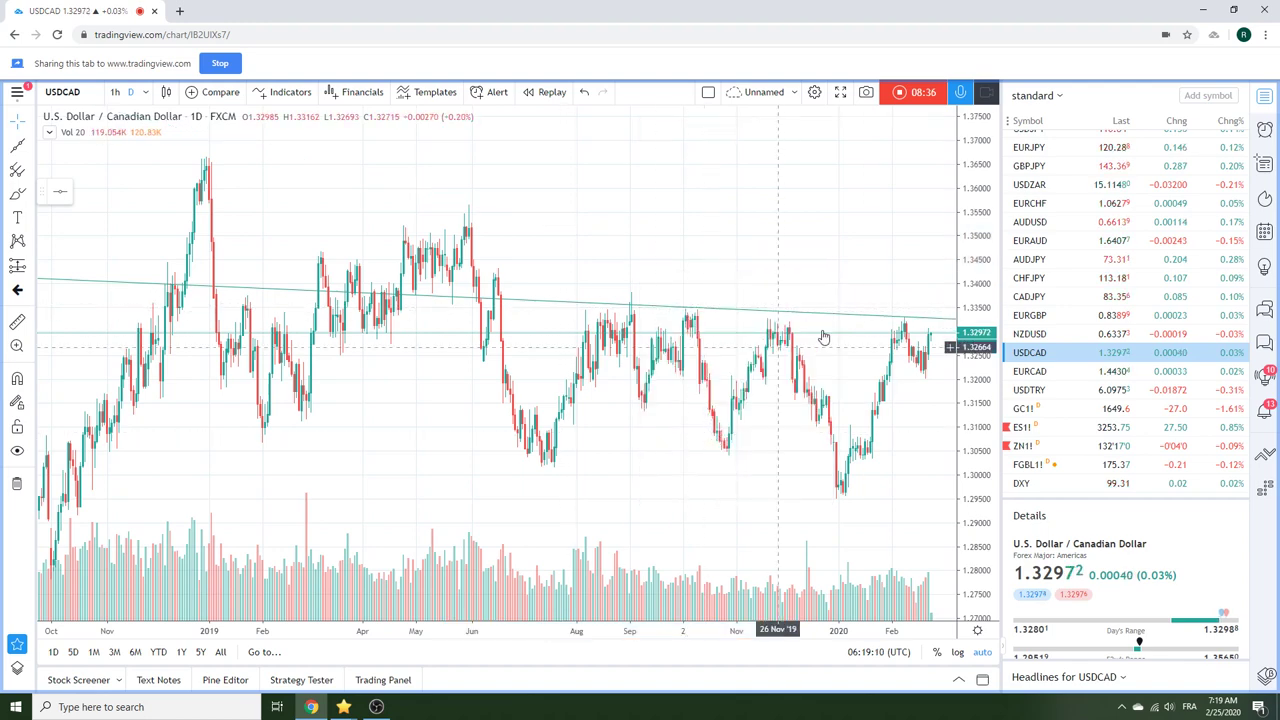
scroll(689, 289, up, 5)
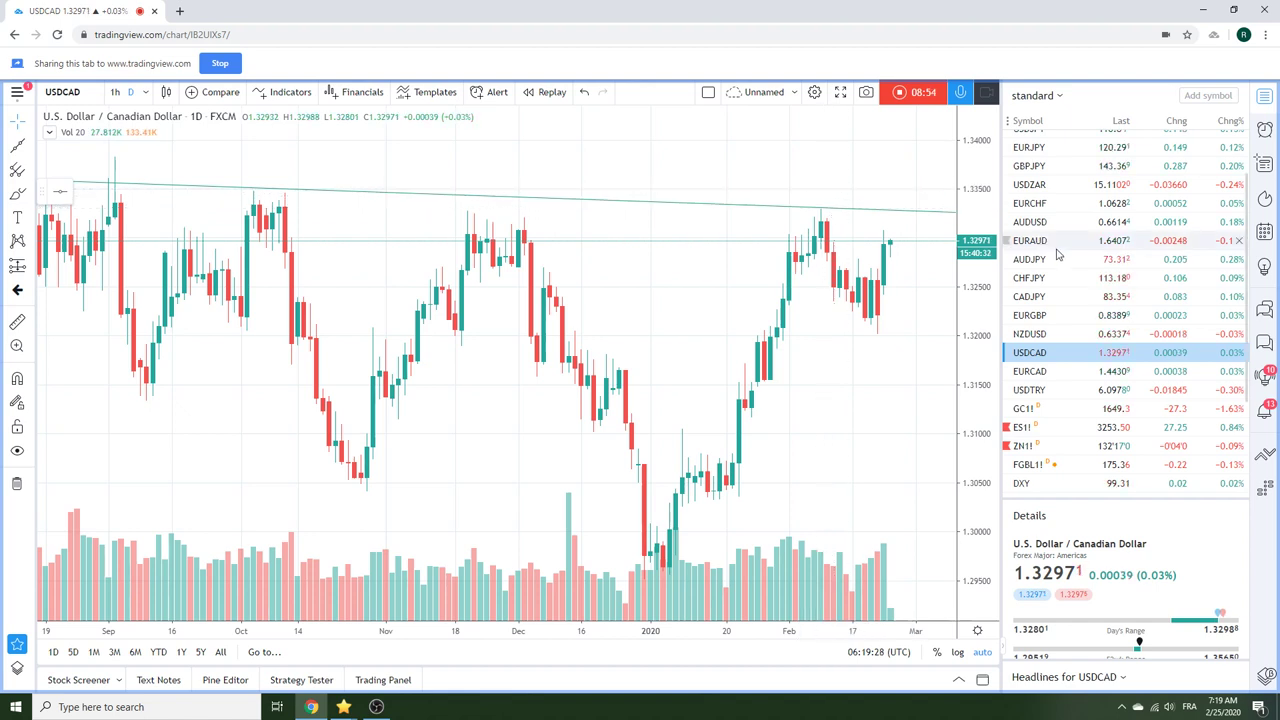
scroll(1057, 272, down, 3)
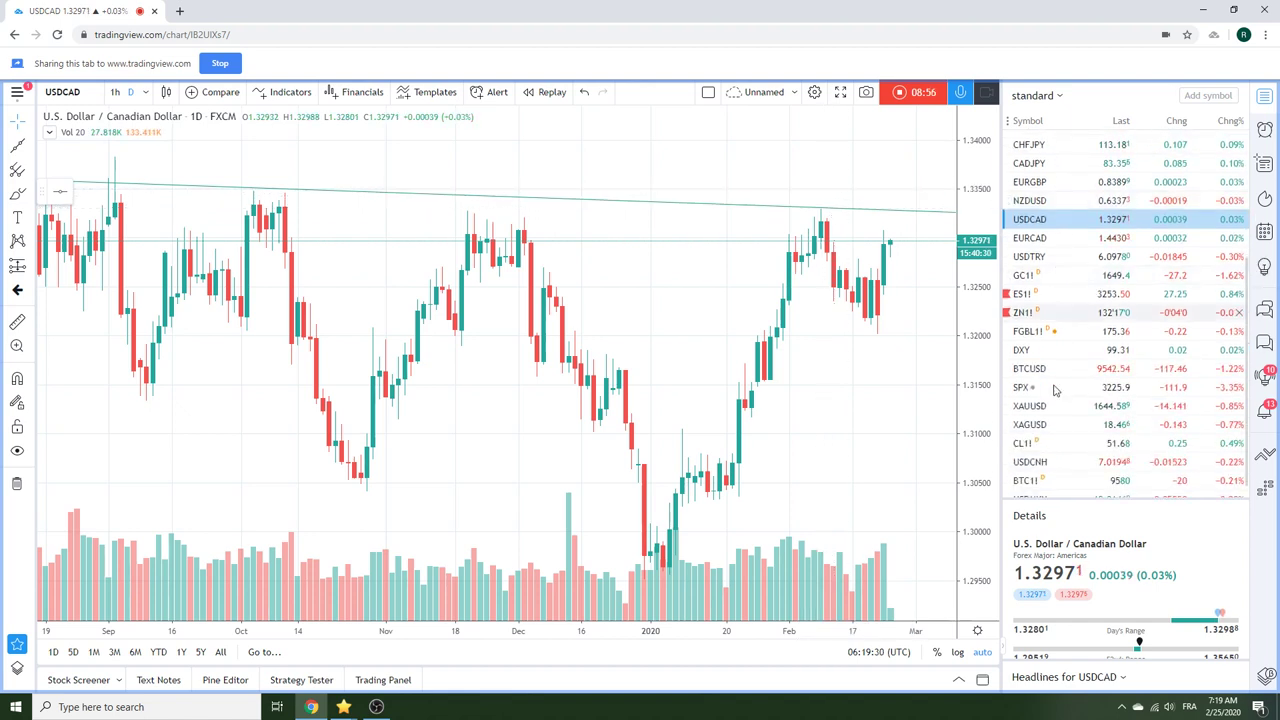
Open CL1! Light Crude Oil Futures from the watchlist, then zoom out and back in.
click(1020, 443)
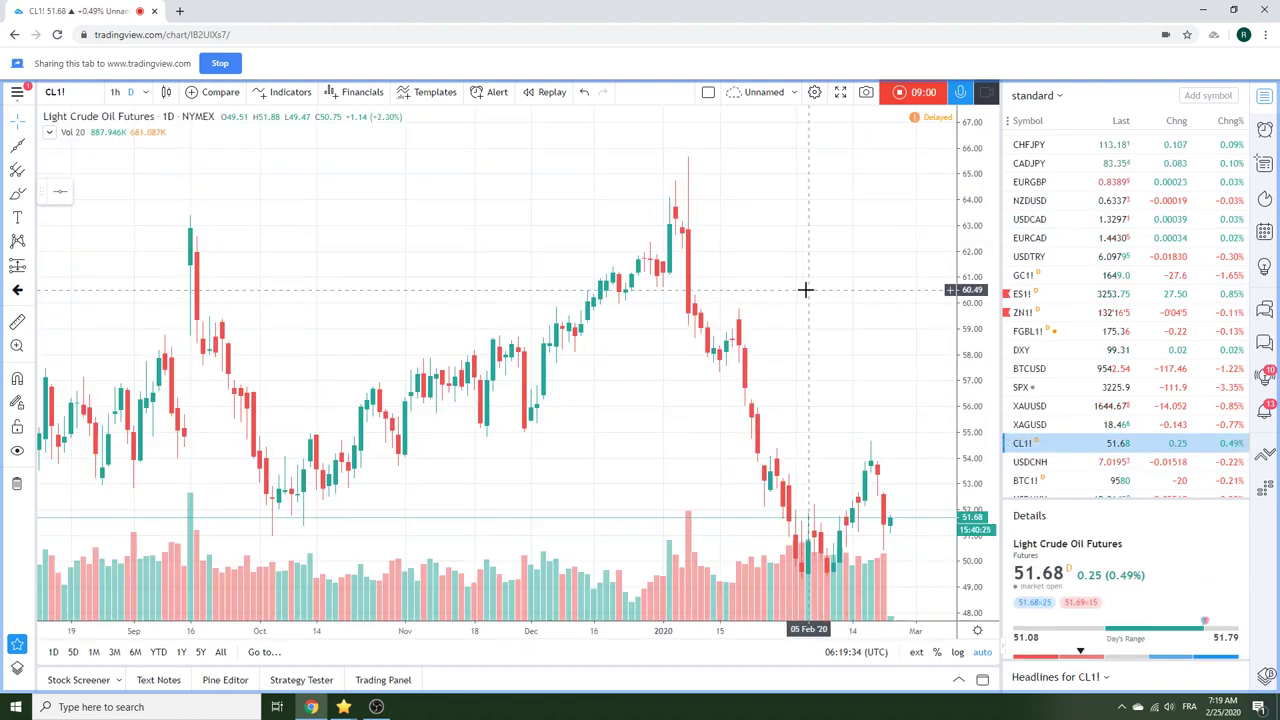
scroll(805, 290, down, 2)
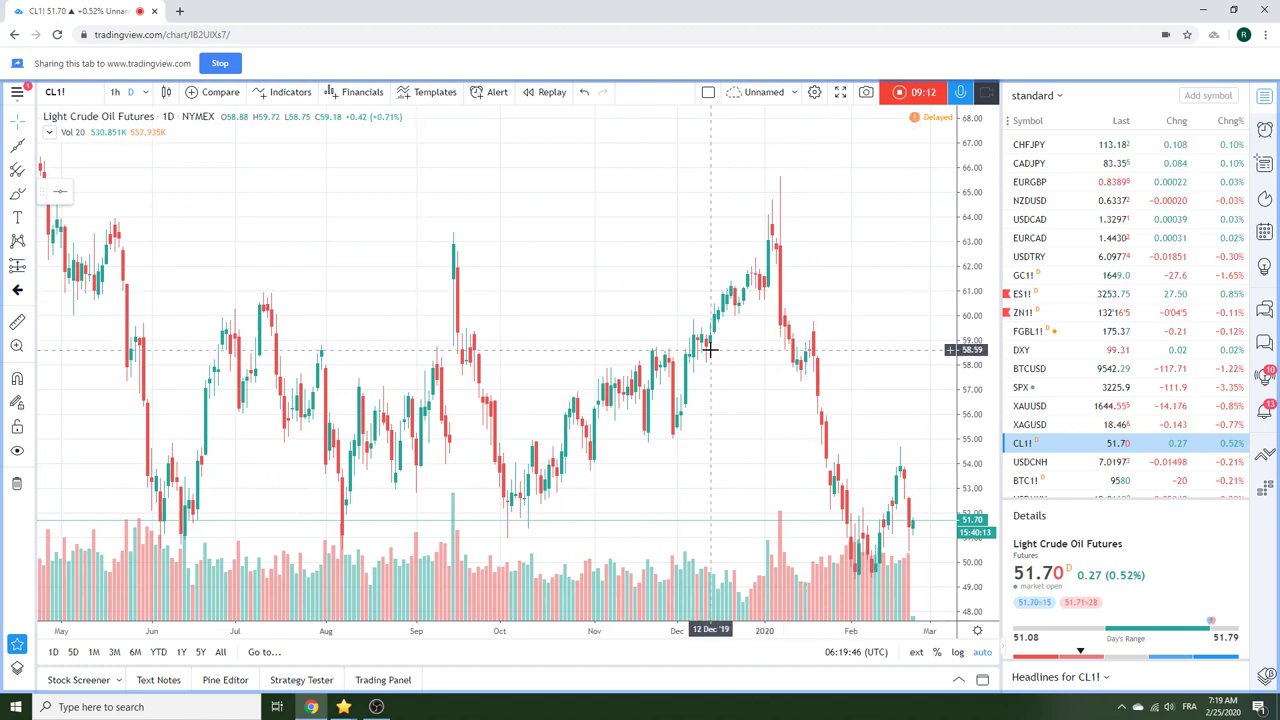
scroll(645, 400, up, 2)
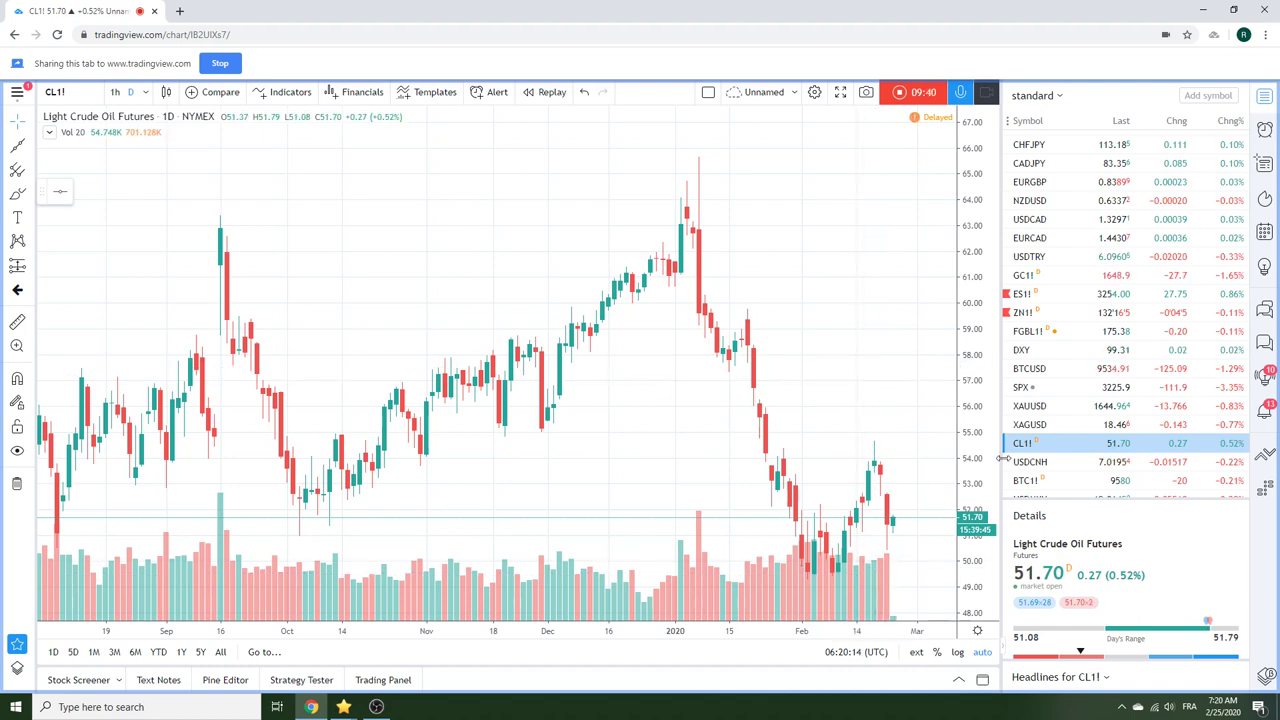
Select BTC1! in the watchlist to chart Bitcoin CME Futures daily.
click(1025, 481)
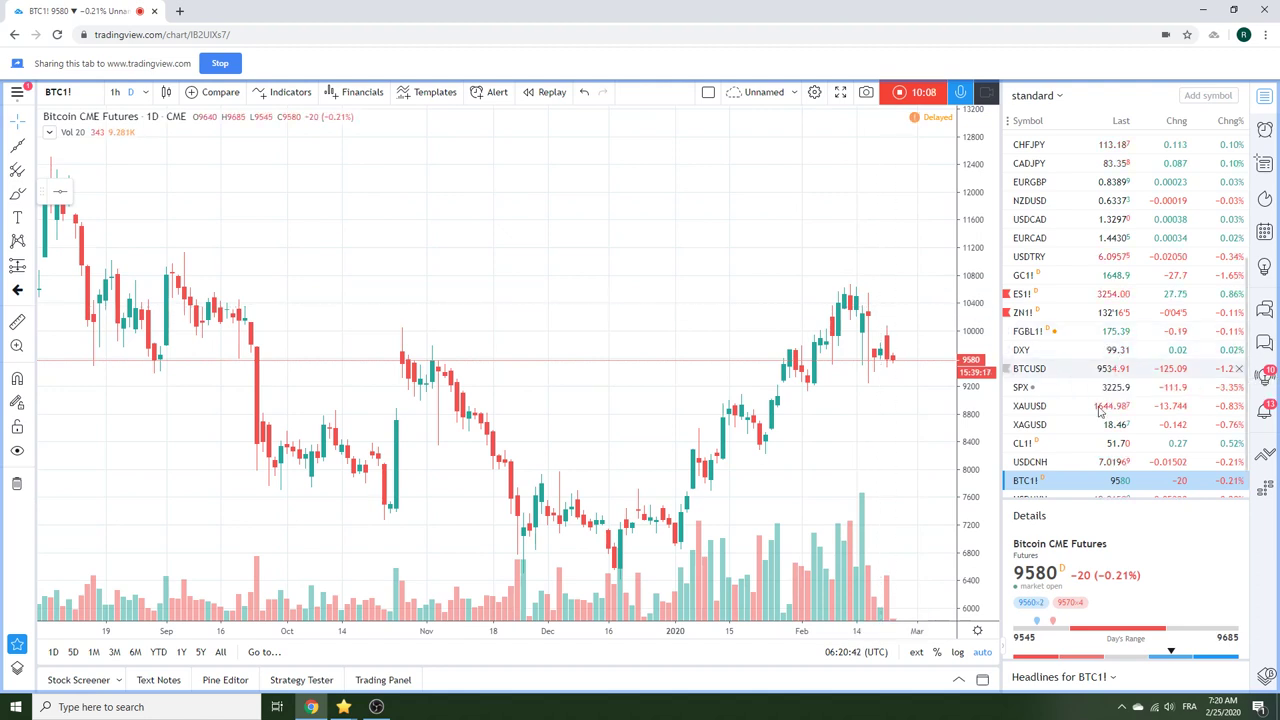
Switch the chart to USDCNH (FXCM) daily from the watchlist and scroll through the watchlist.
click(1067, 461)
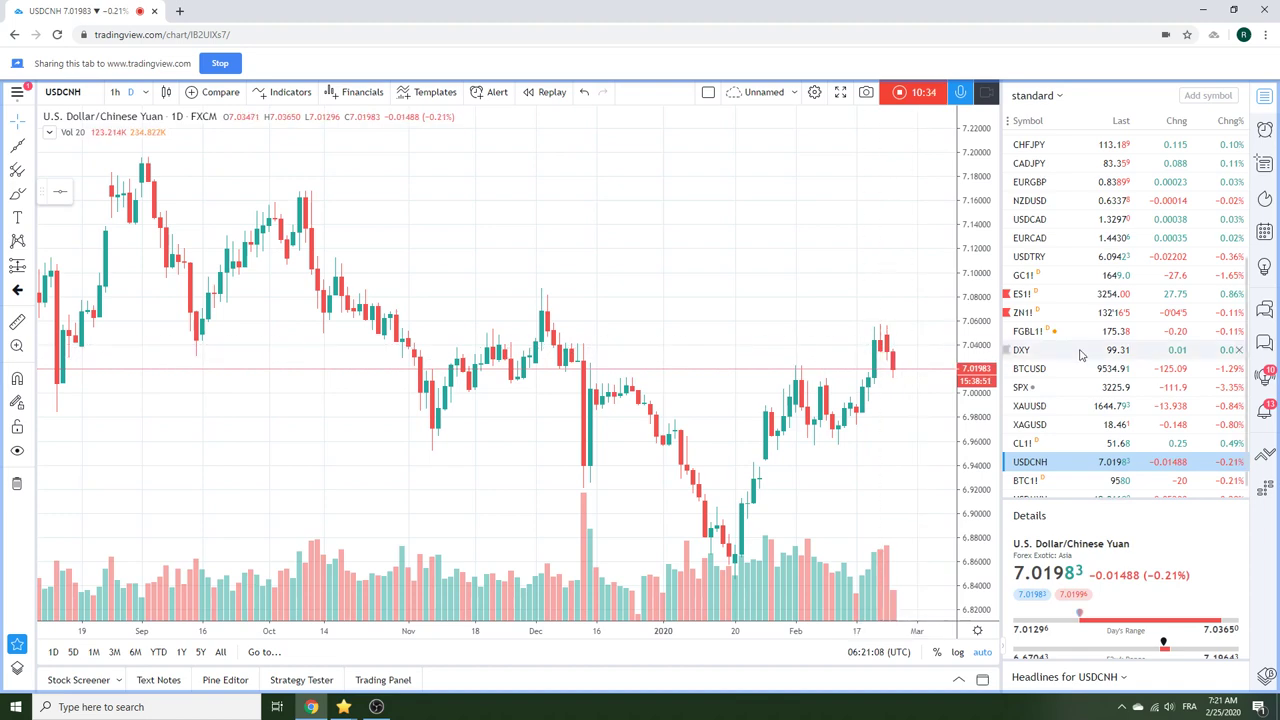
scroll(1082, 358, up, 5)
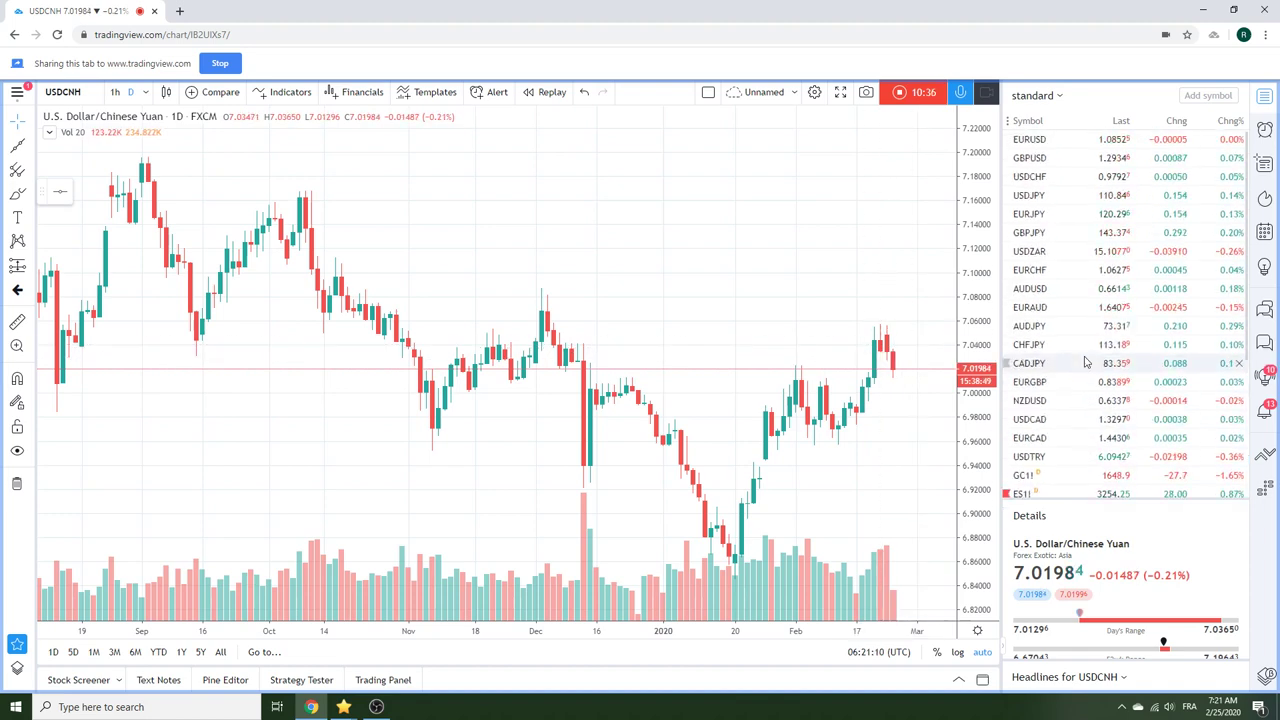
scroll(1086, 362, down, 5)
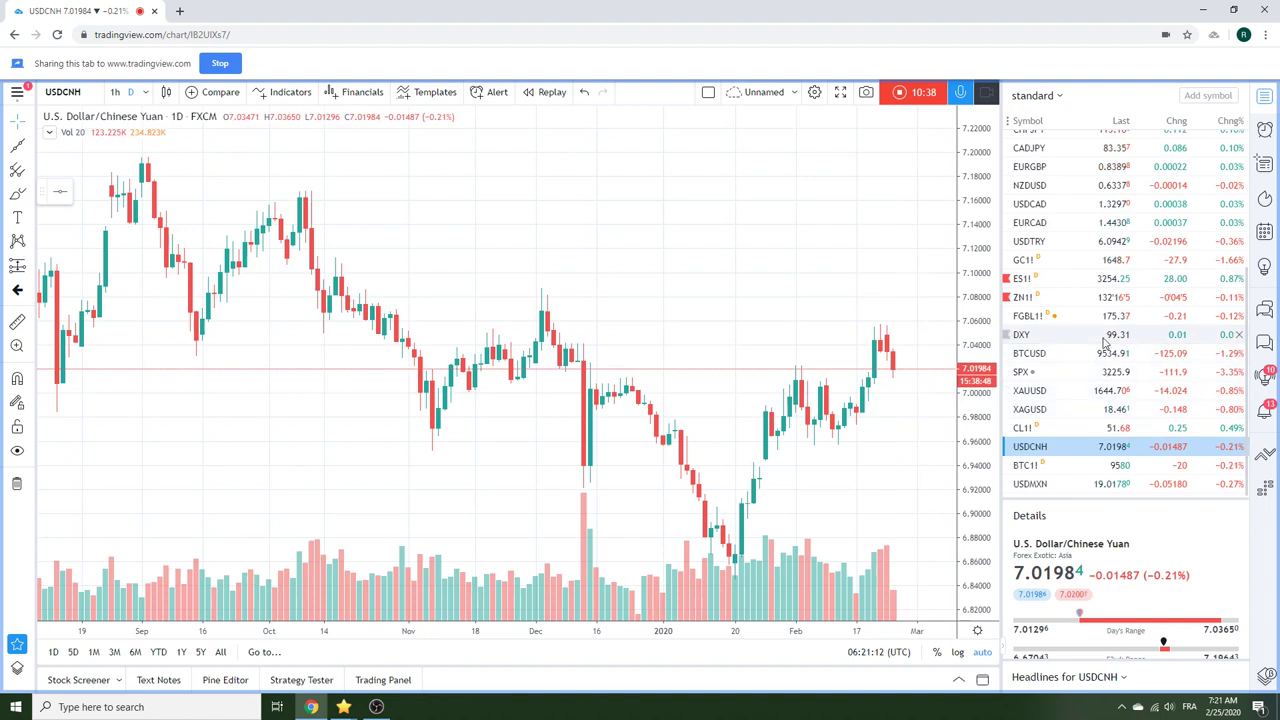
scroll(1101, 408, up, 2)
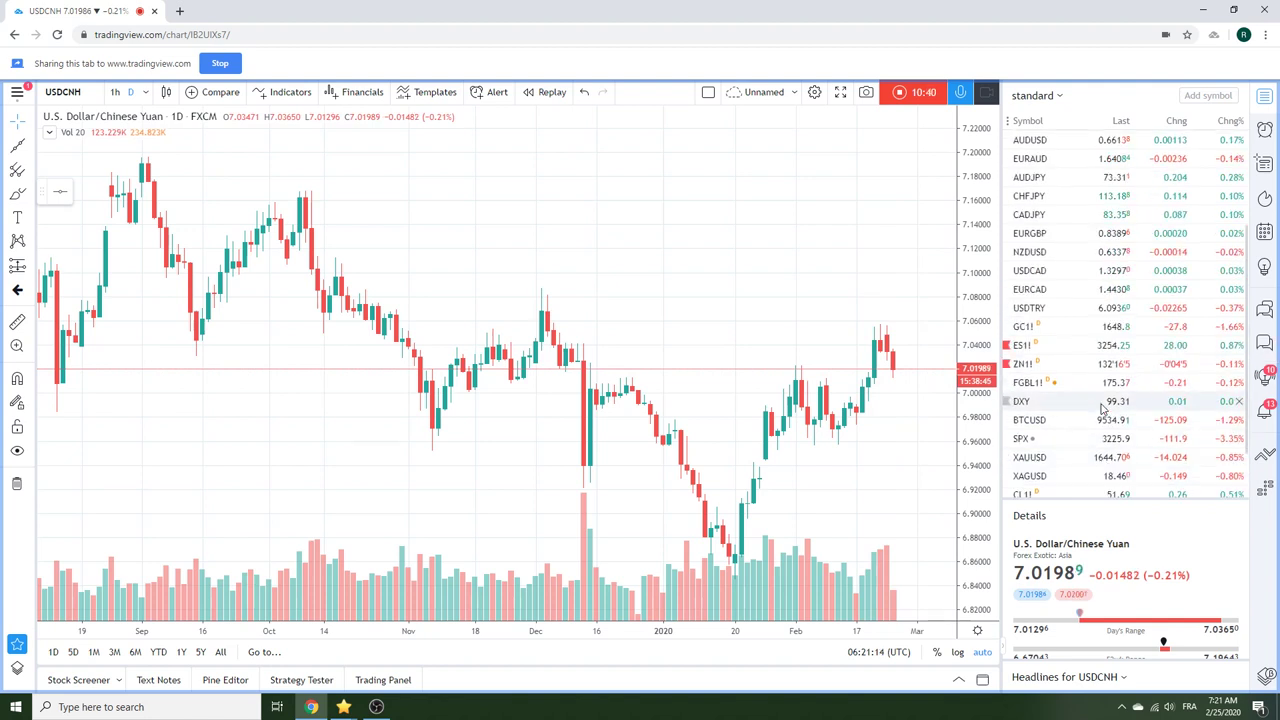
scroll(1095, 404, down, 2)
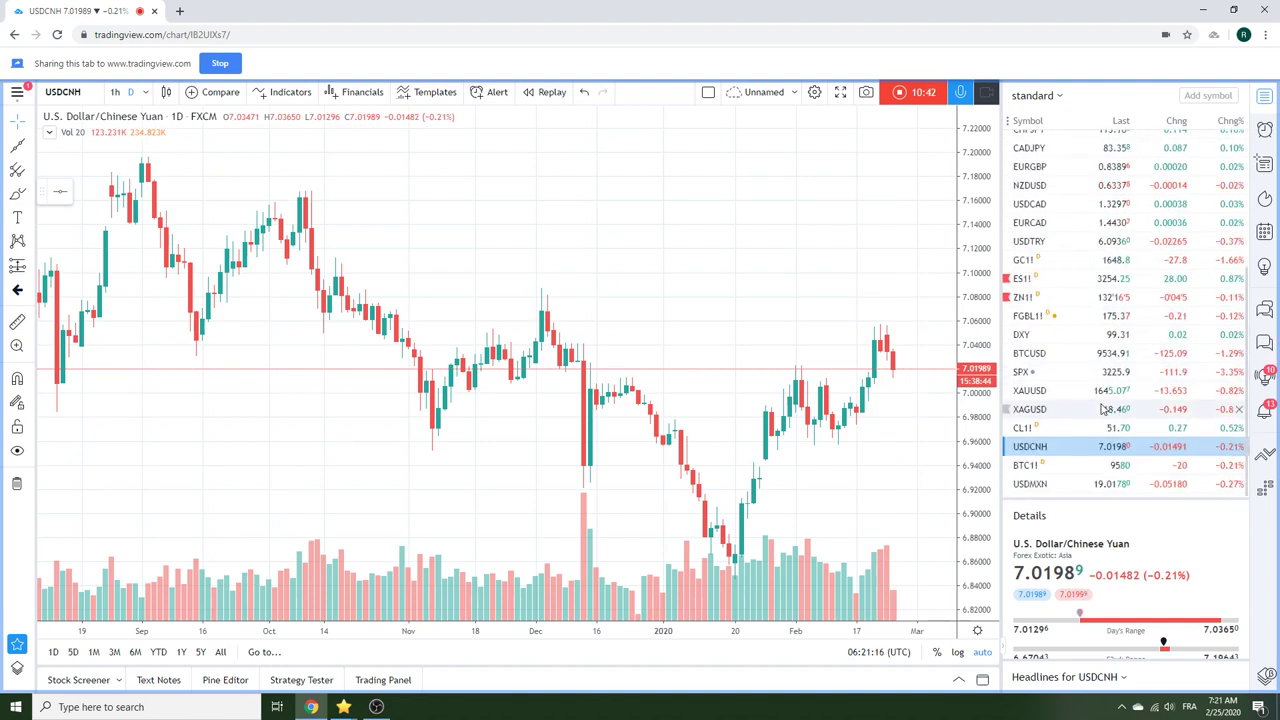
Load ES1! (CME_MINI) on the daily chart and return the watchlist to the top.
click(1062, 279)
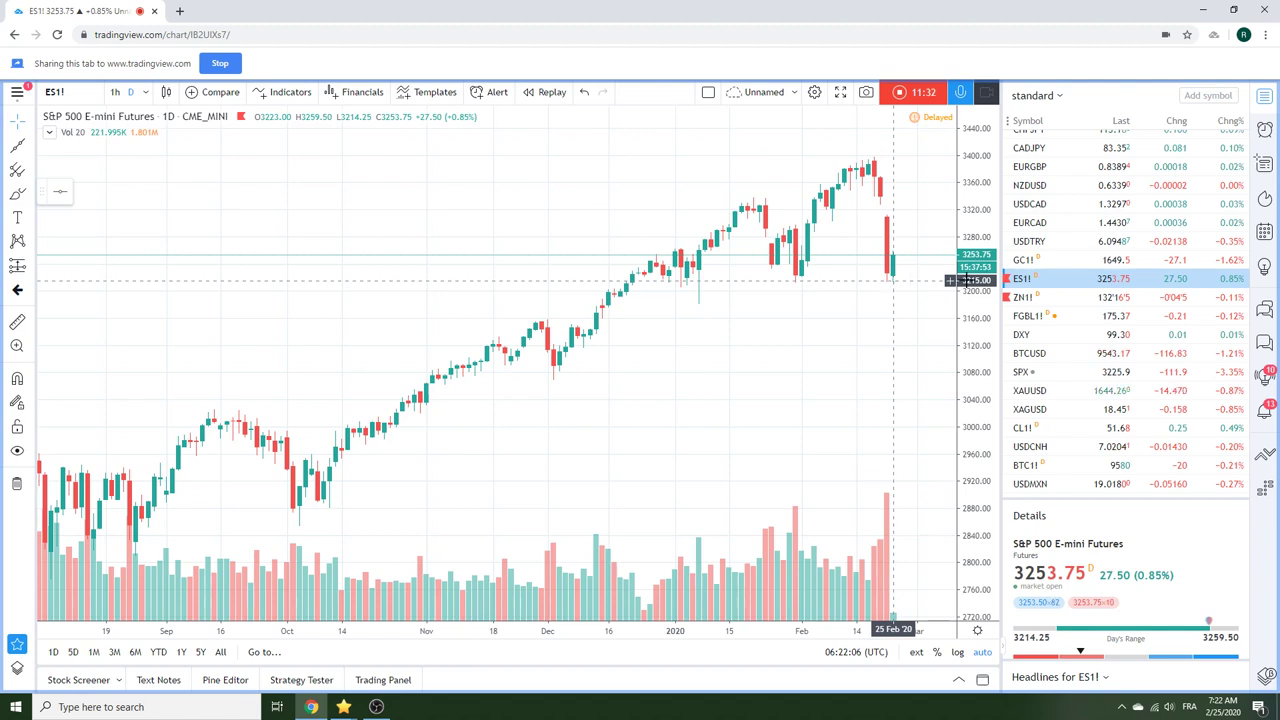
scroll(1122, 283, up, 4)
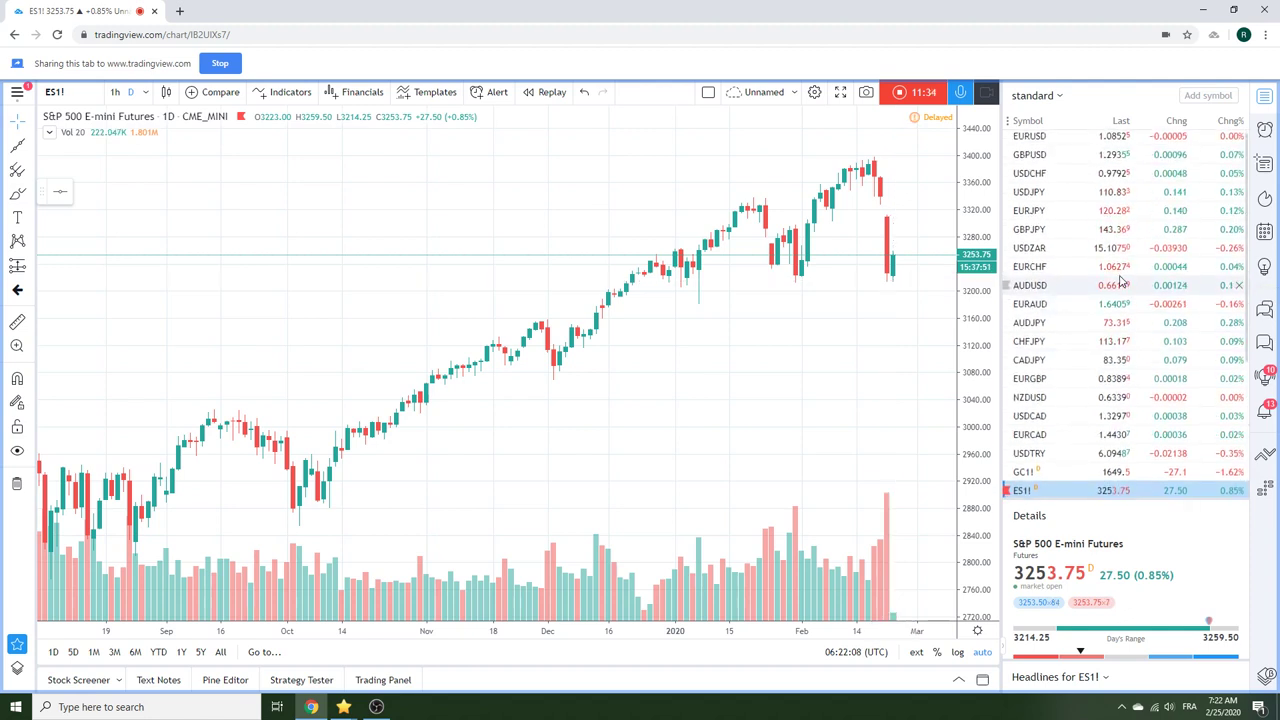
Show GBPUSD daily, zoom out and back in, then switch to USDZAR.
click(1036, 162)
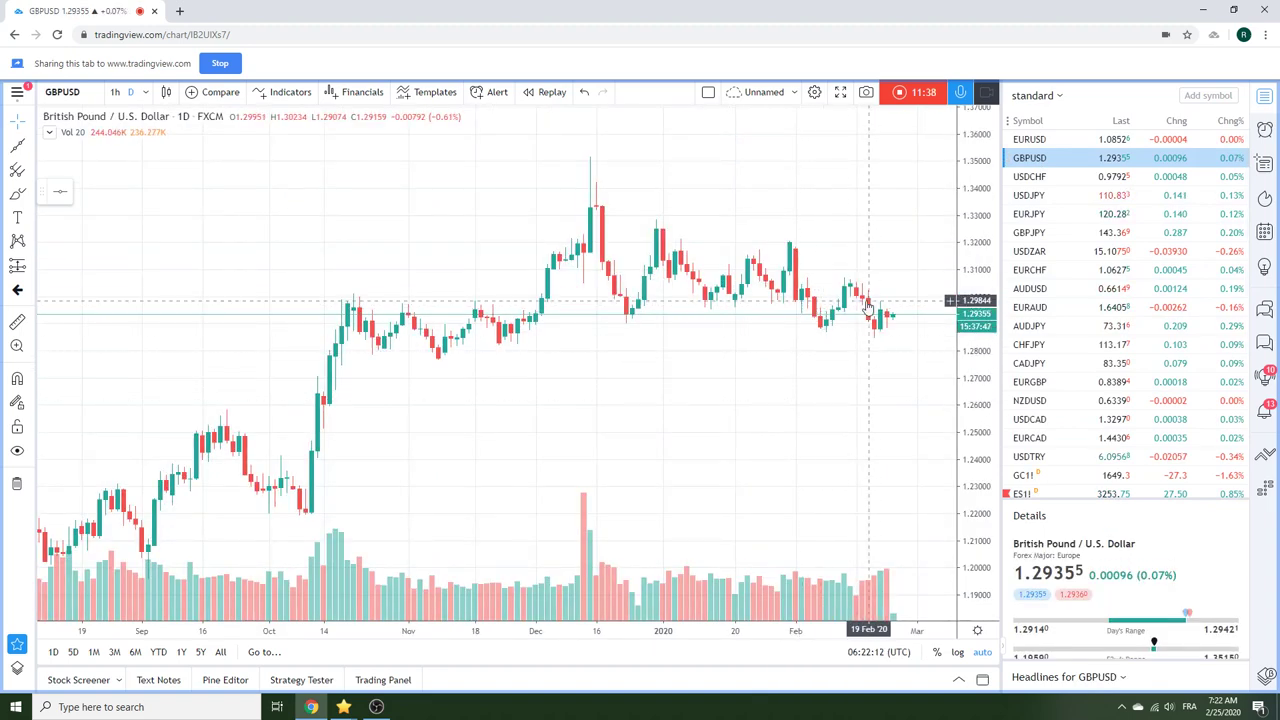
scroll(868, 305, down, 2)
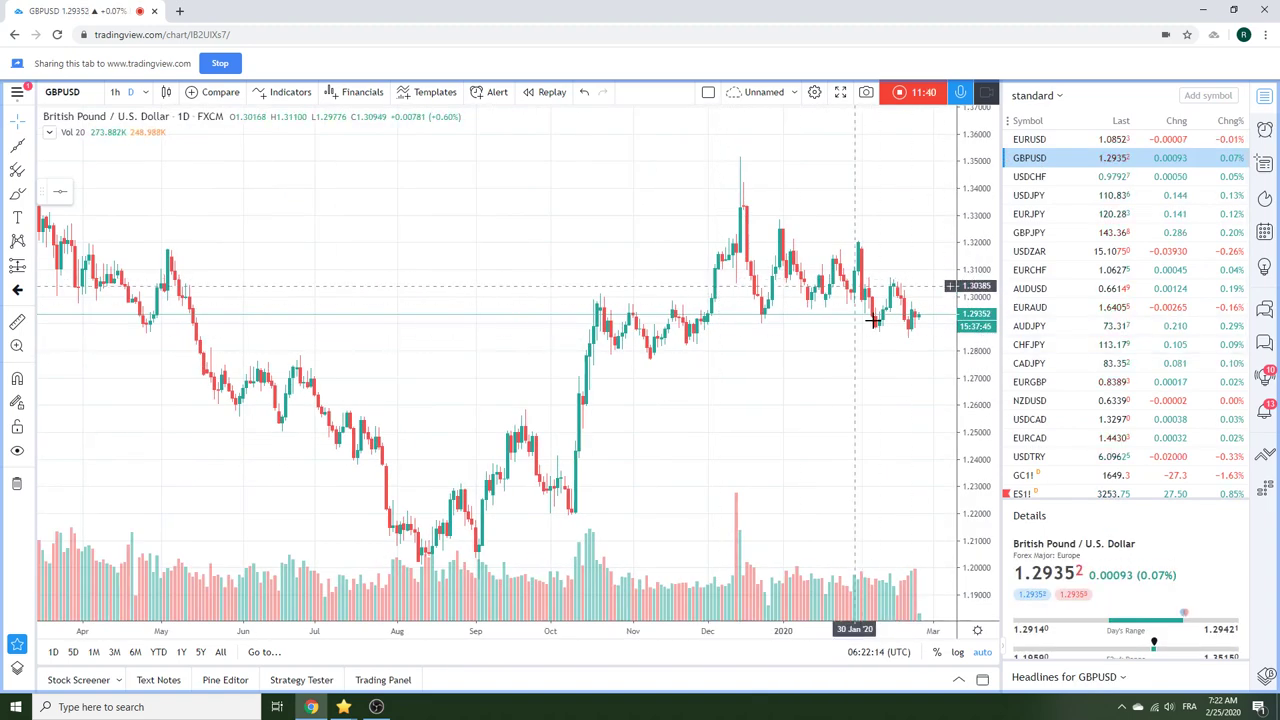
scroll(873, 320, up, 2)
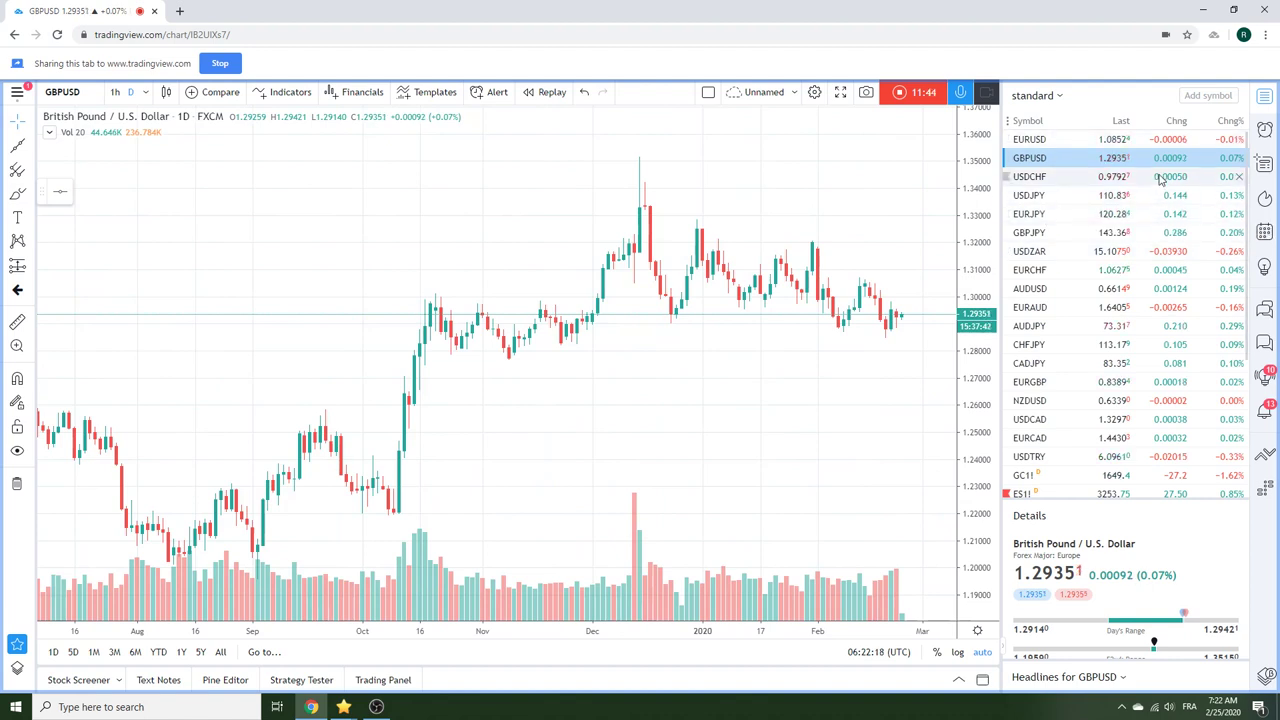
click(1045, 252)
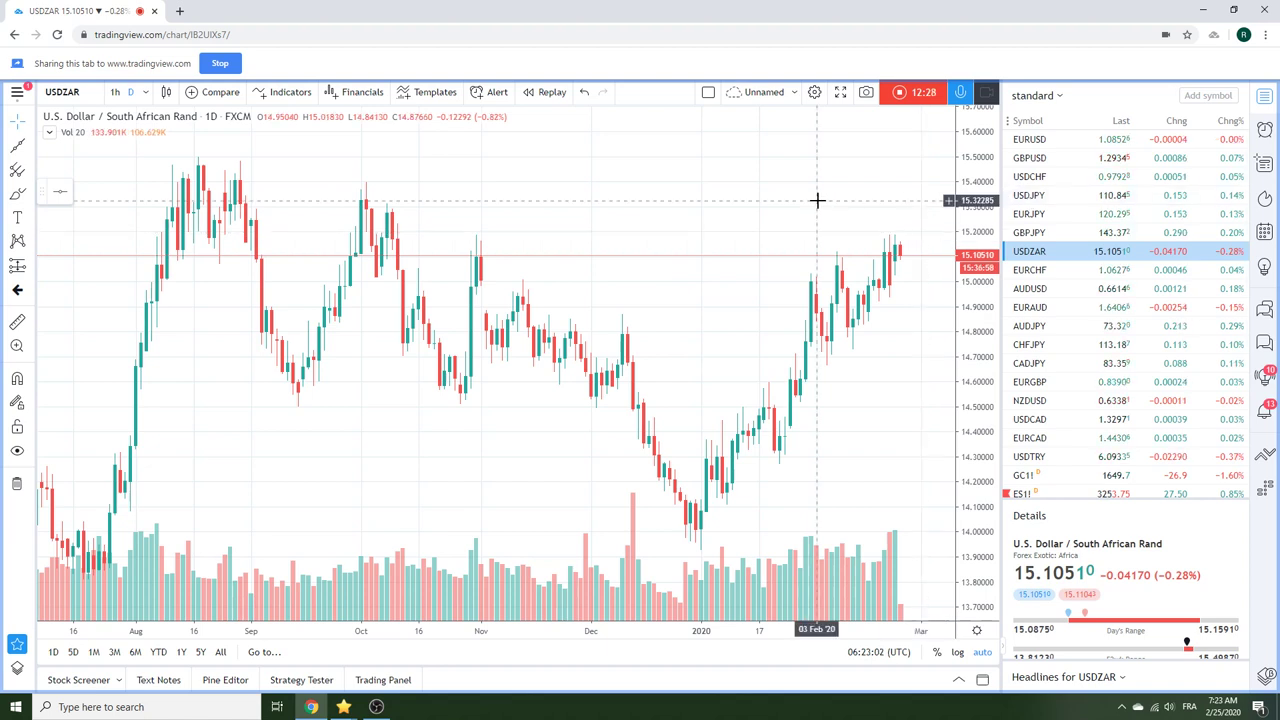
Stop the video idea recording over the USDZAR daily chart.
click(900, 93)
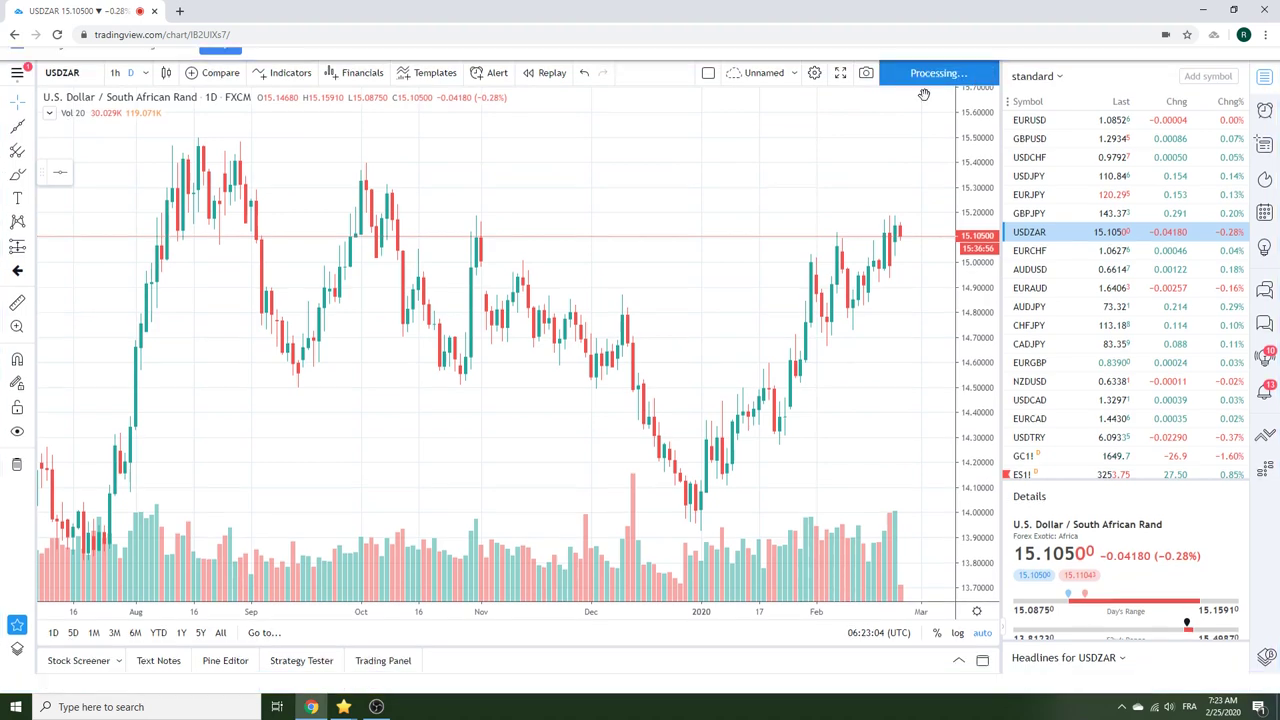